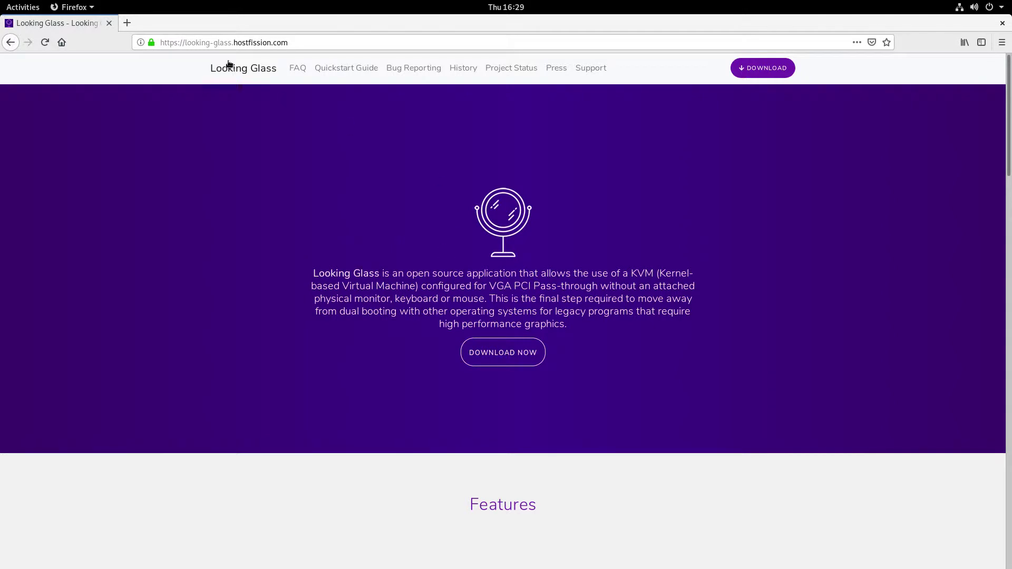
- Open the Building The Client page of the Looking Glass Quickstart Guide and view its prerequisites
left_click(335, 71)
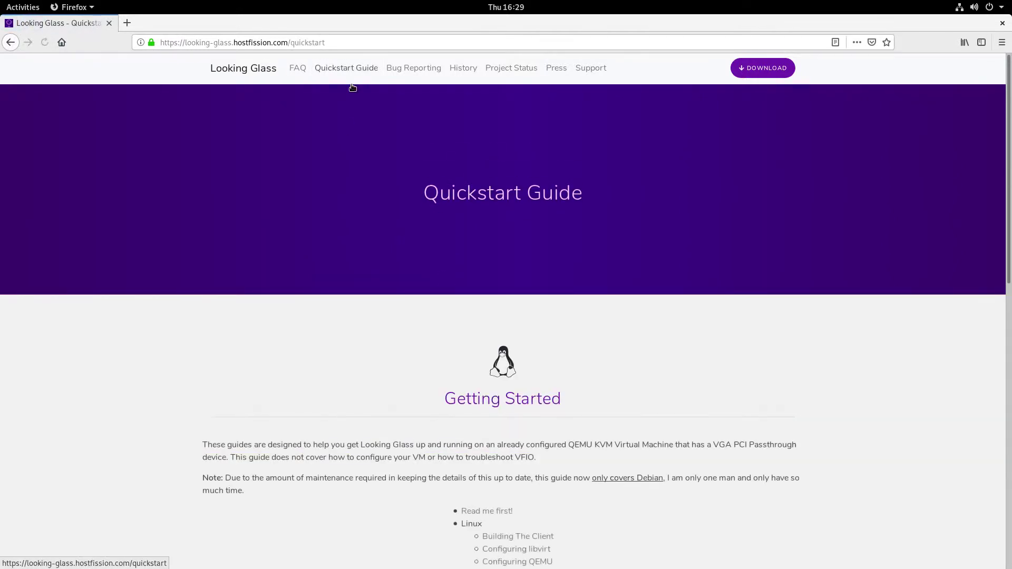
scroll(555, 299, "down", 5)
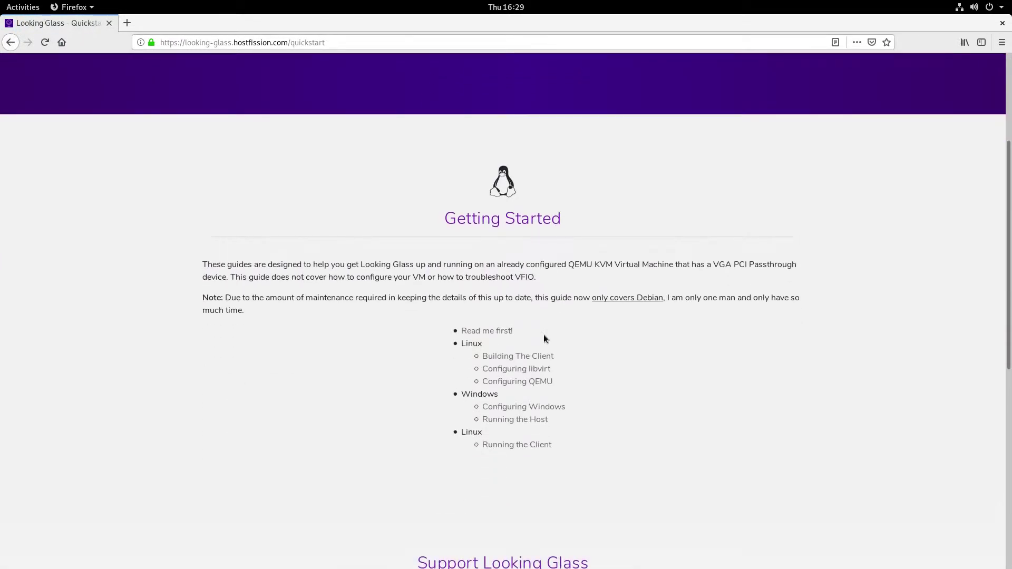
left_click(540, 357)
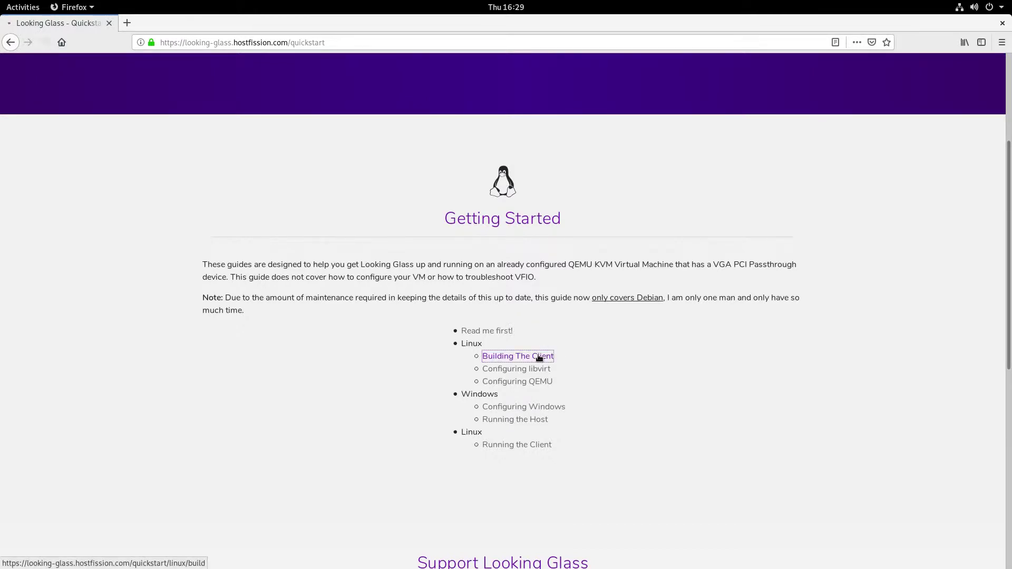
scroll(529, 372, "down", 3)
scroll(529, 371, "down", 1)
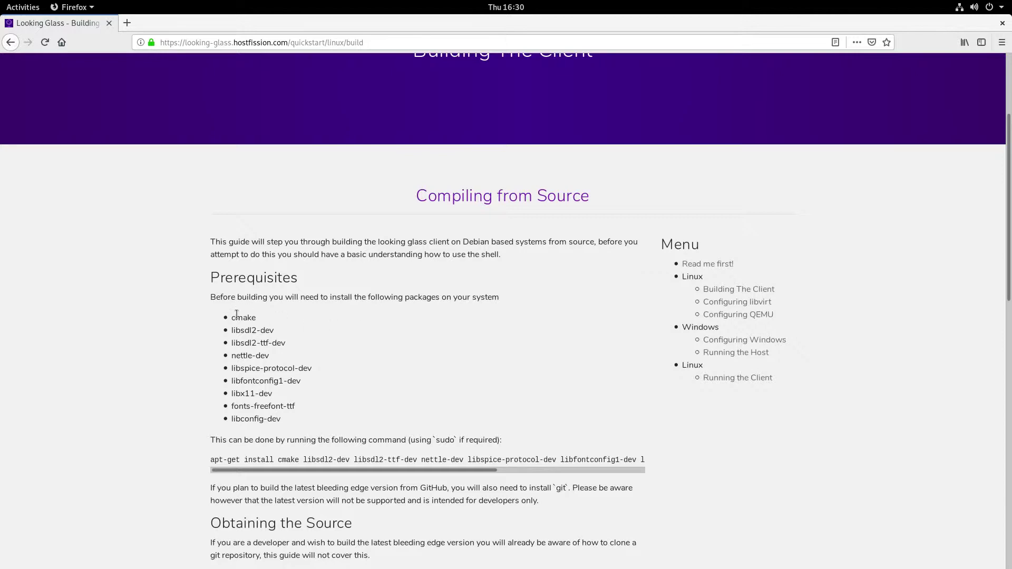
- In the terminal, enter a dnf install command for the build dependencies, including make, gcc, cmake, SDL2-devel, openssl-devel, libconfig-devel, nettle-devel and spice-protocol, without running it
mouse_move(2, 5)
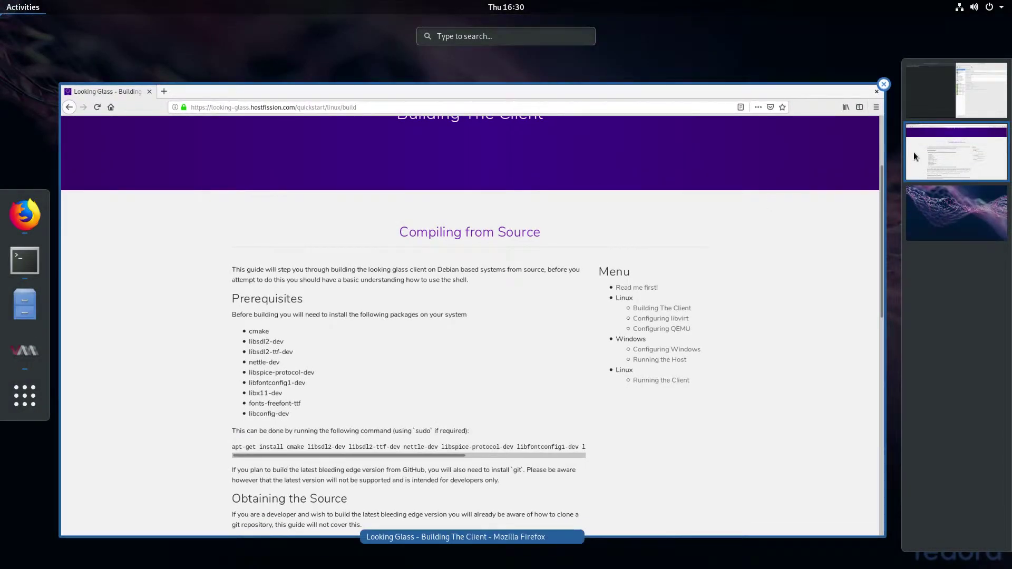
left_click(938, 104)
left_click(215, 262)
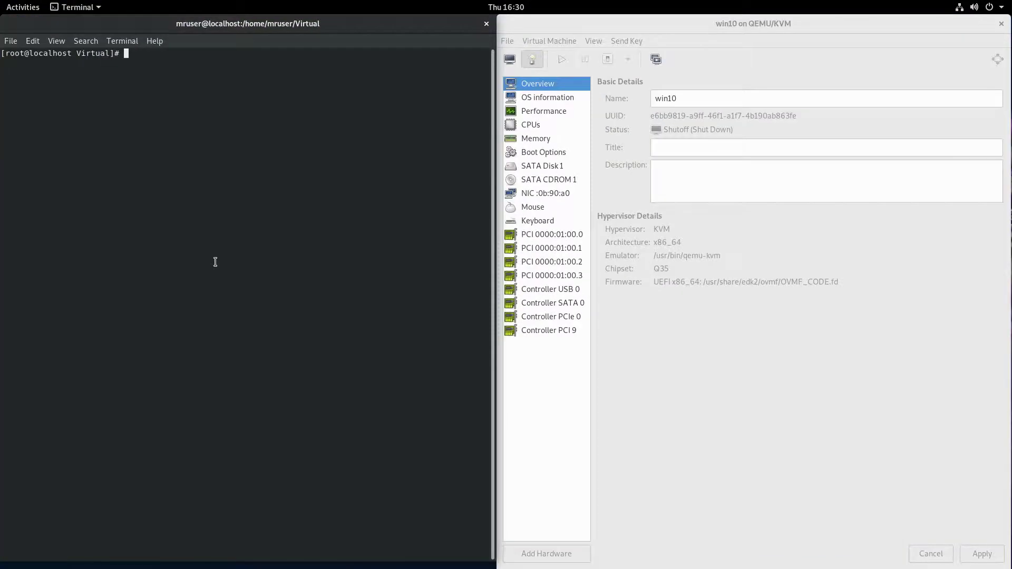
type("dnf install make gcc cmake SDL2-devel SDL2_ttf-devel openssl-devel fontconfig-devel ivshmem-tools libgle-devel.x86_64 libconfig-devel nettle-devel libva-devel.i686 spice-protocol-0.12.14-2.fc29.noarch")
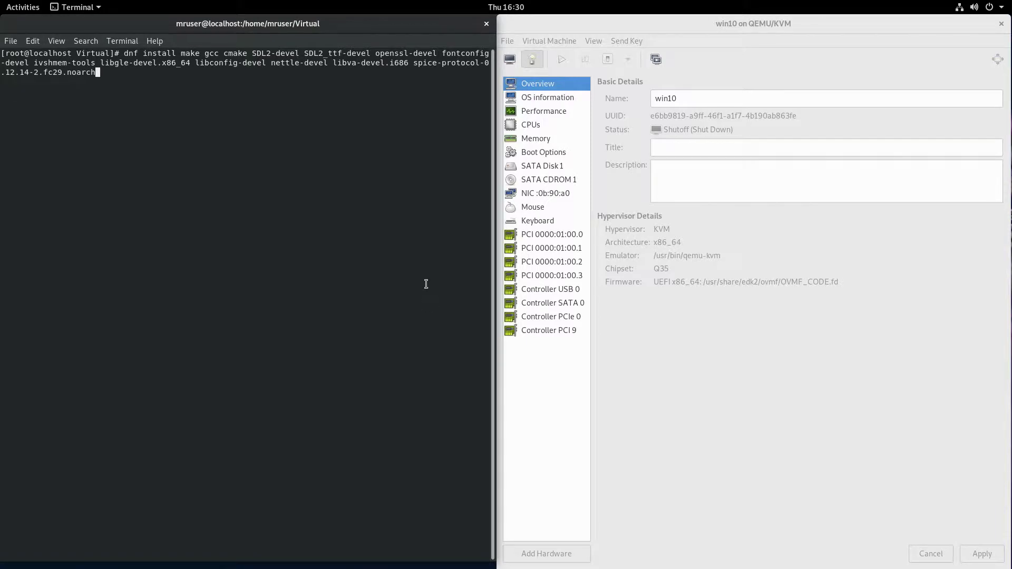
- Back in Firefox, follow the guide's GitHub releases link and find the a12 release's downloadable assets
mouse_move(0, 0)
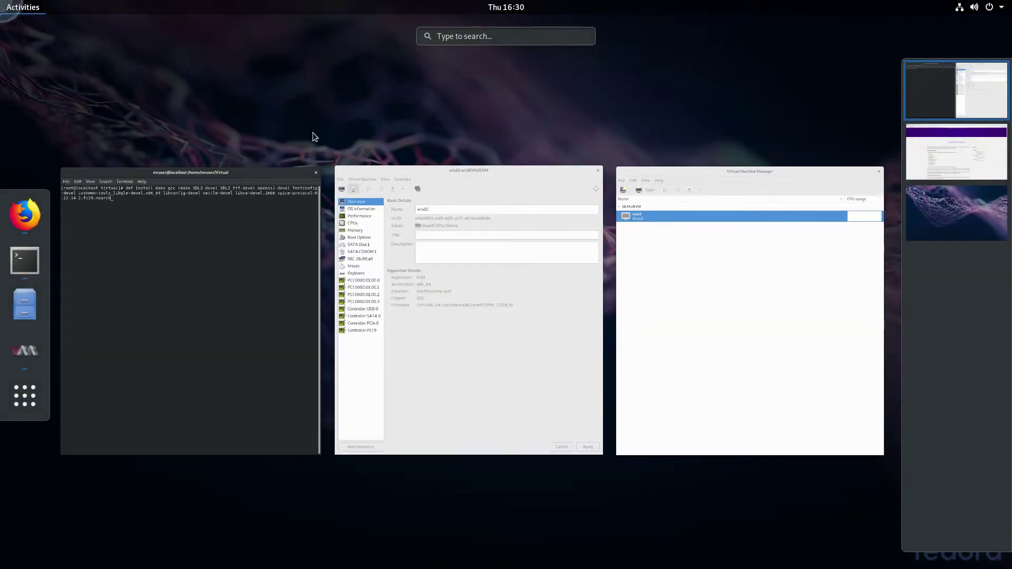
left_click(978, 160)
left_click(442, 381)
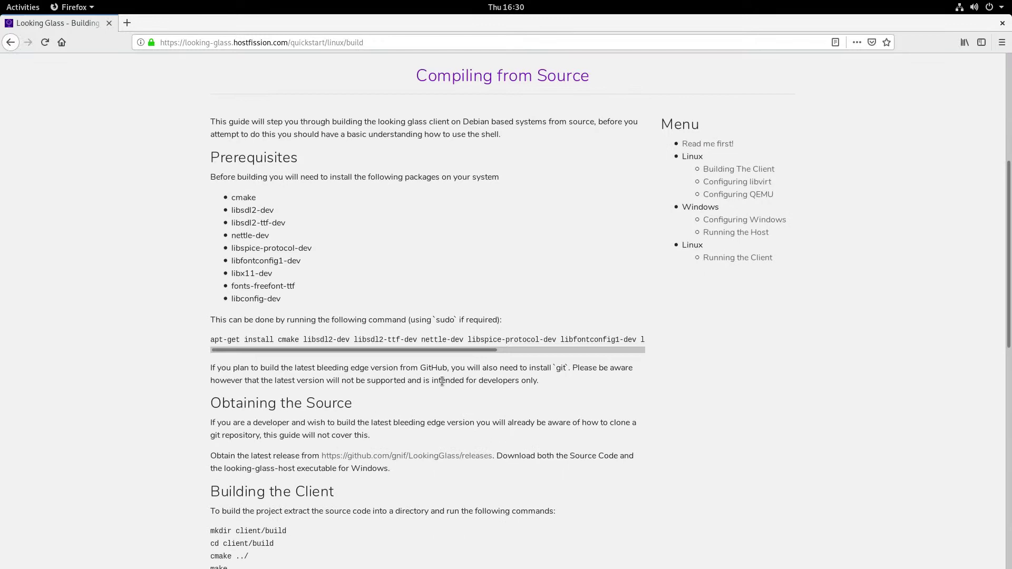
scroll(445, 381, "down", 4)
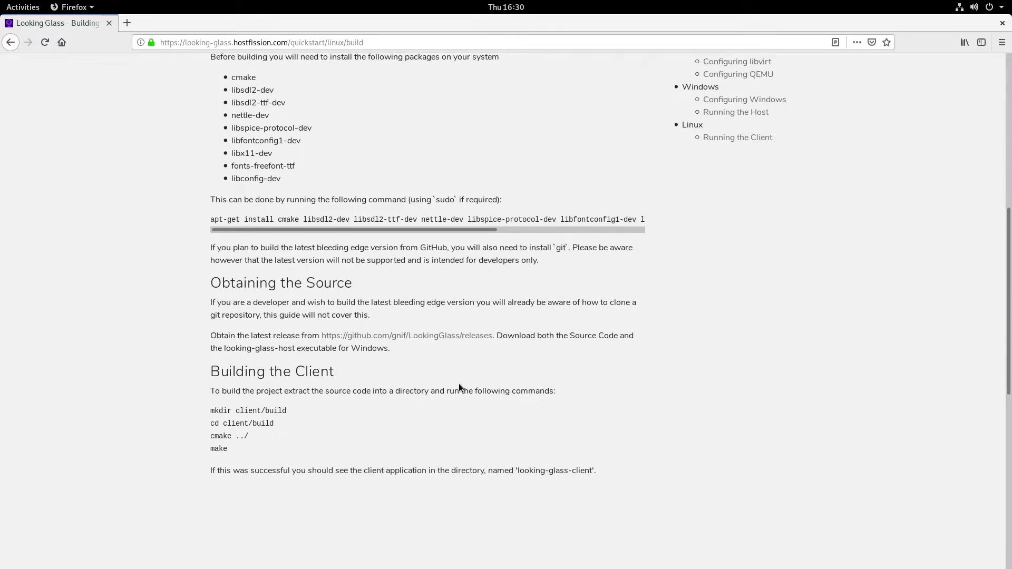
left_click(460, 338)
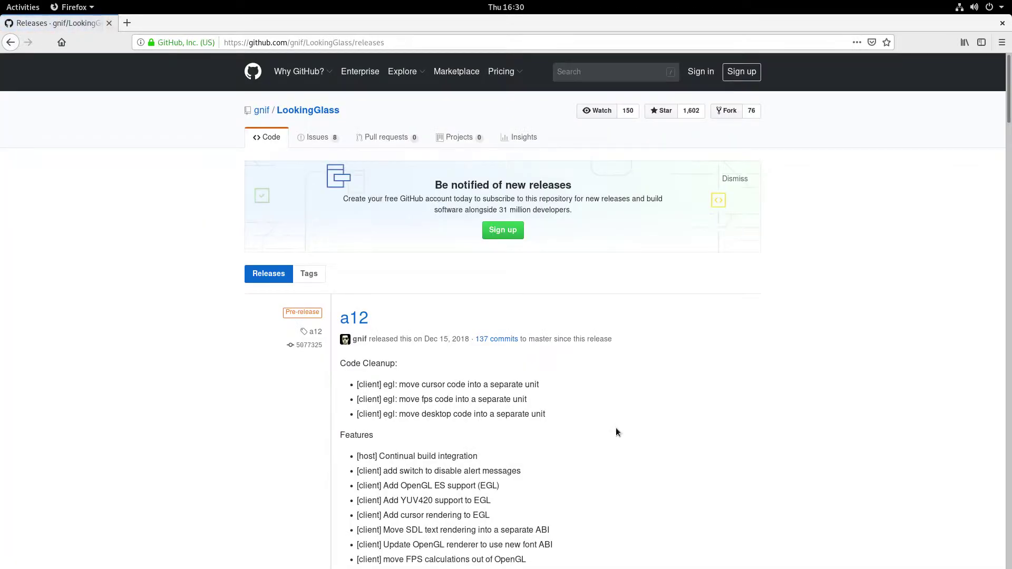
scroll(586, 391, "down", 20)
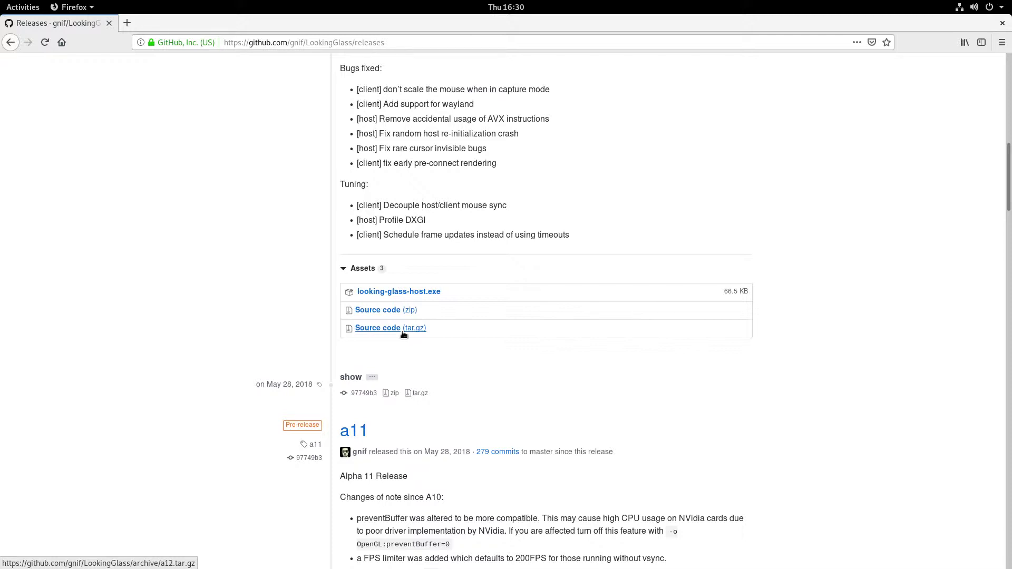
key("super")
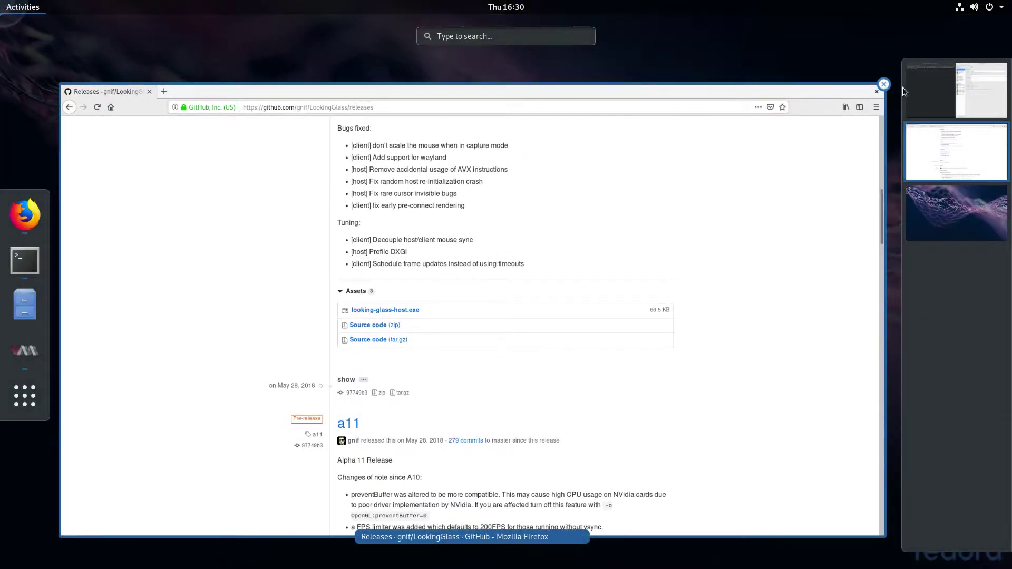
left_click(907, 90)
left_click(246, 249)
key("ctrl+u")
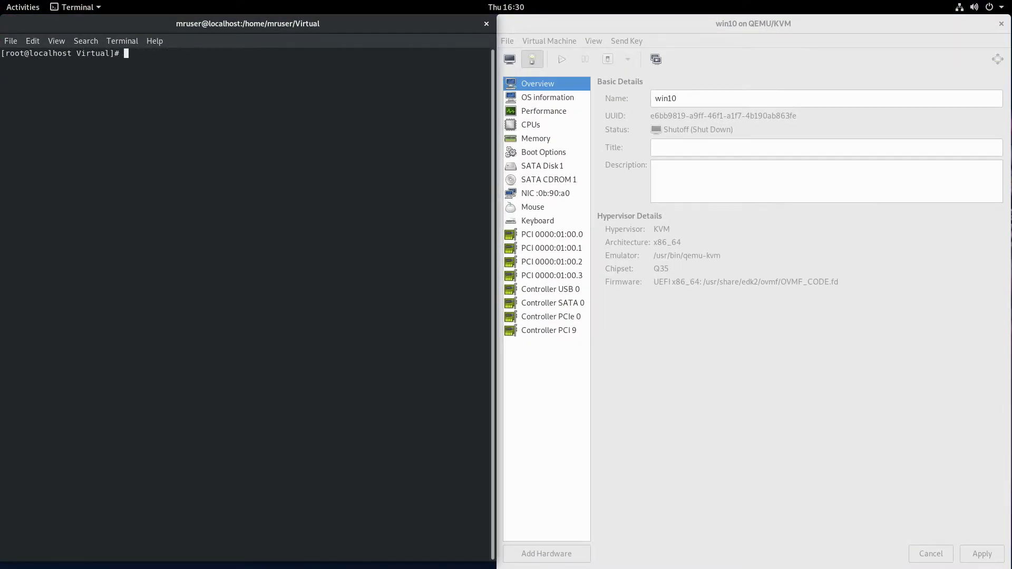
right_click(185, 159)
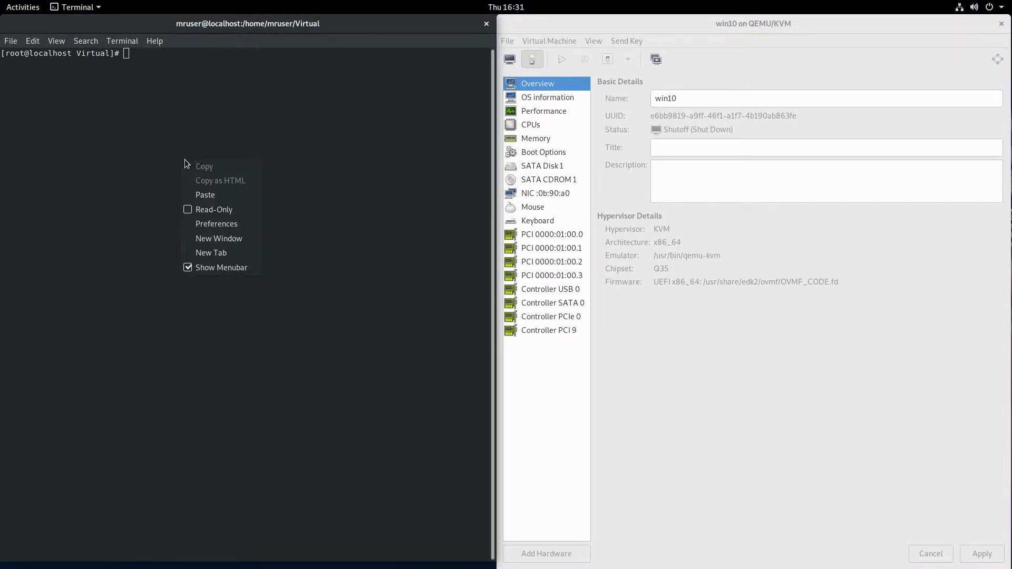
left_click(209, 191)
key("Return")
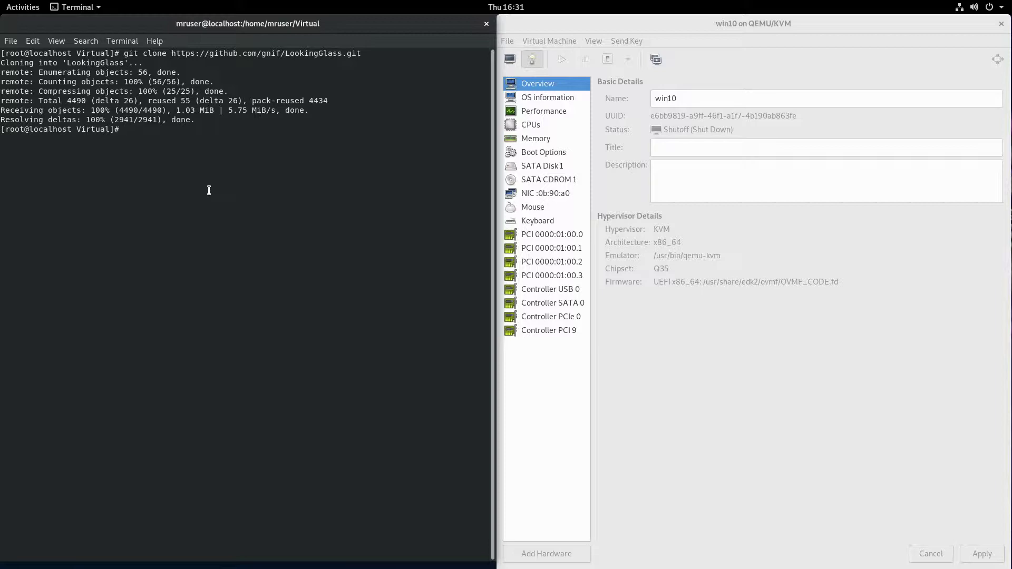
- Return to the Building The Client guide in Firefox and highlight the four client build commands
mouse_move(2, 2)
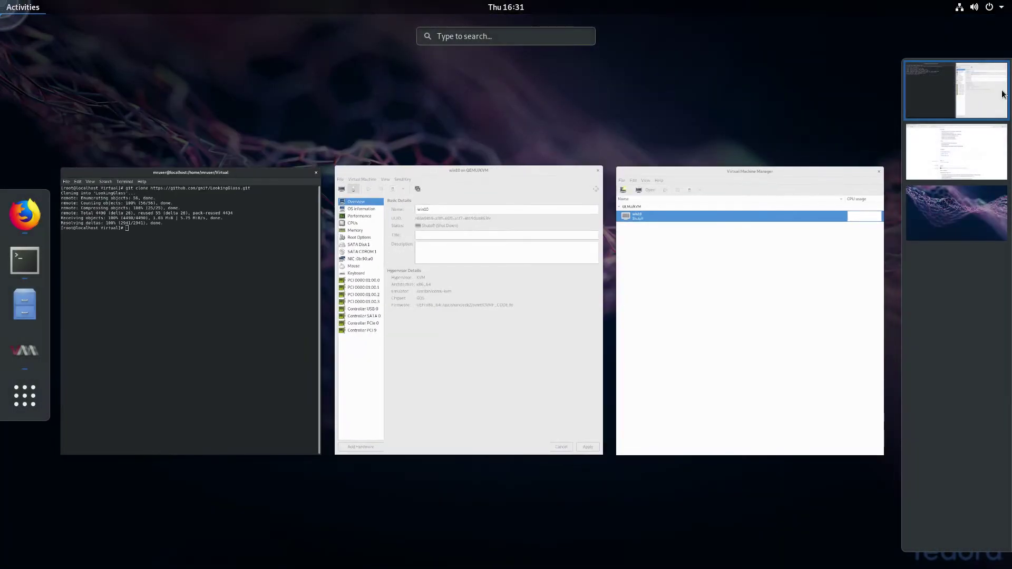
left_click(985, 134)
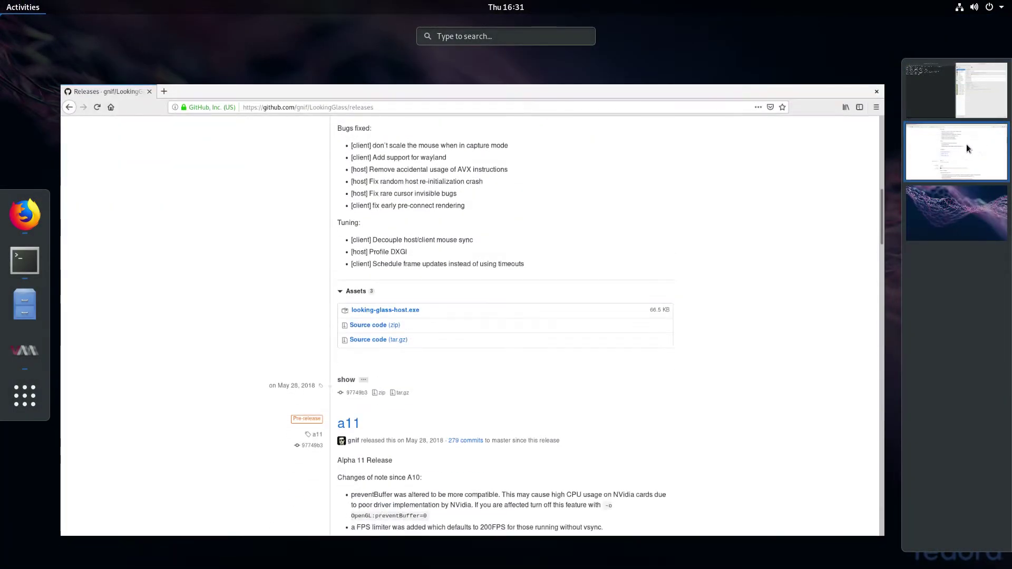
left_click(181, 160)
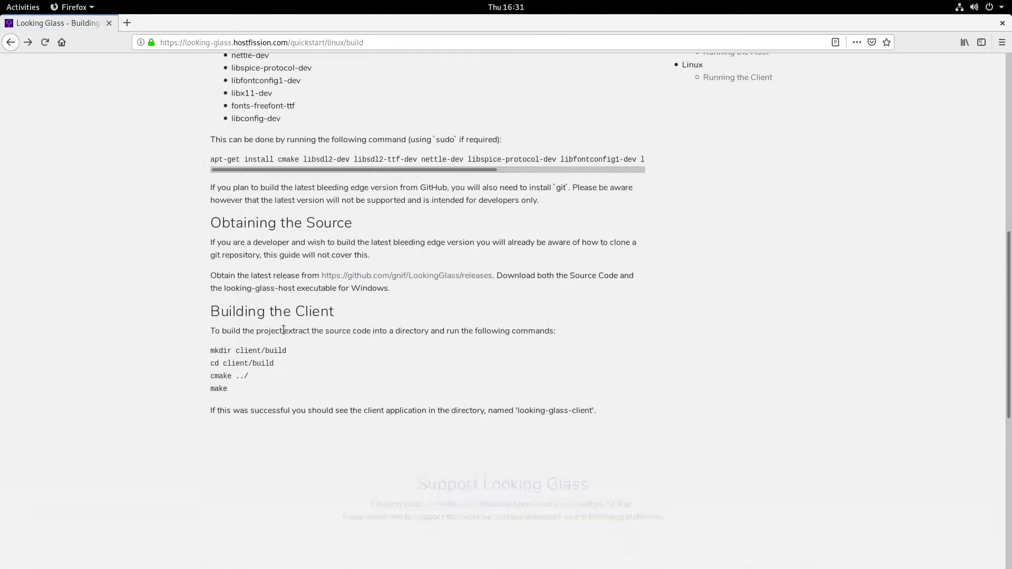
left_click_drag(208, 351, 316, 391)
- Switch to the terminal and change into the cloned LookingGlass directory
key("super")
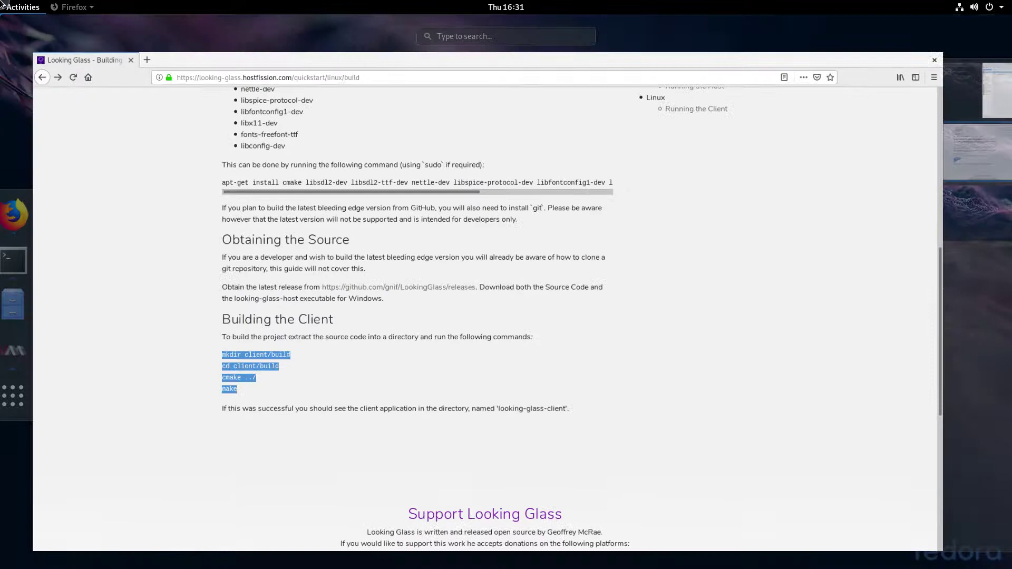
left_click(929, 106)
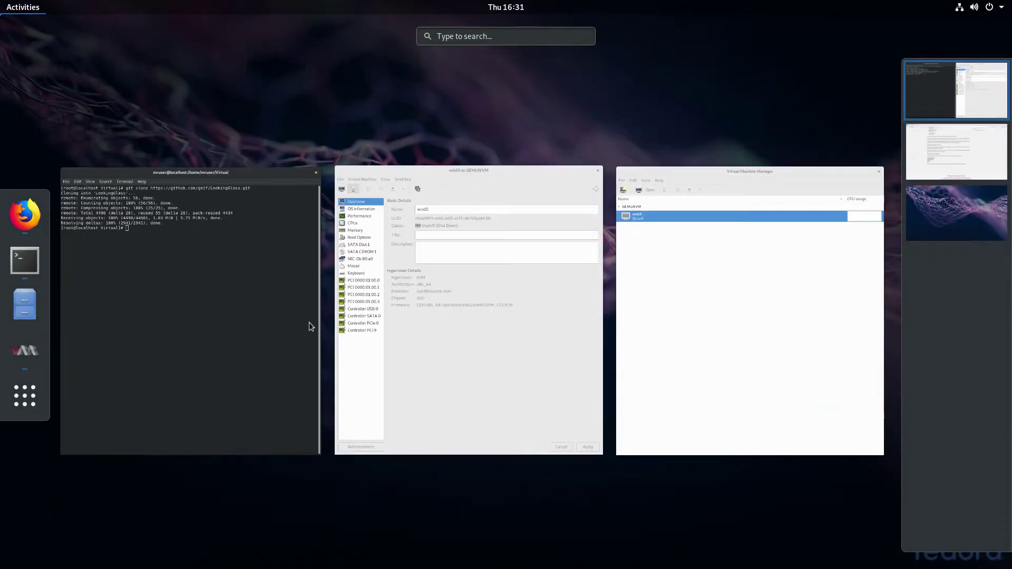
left_click(238, 343)
type("cd ")
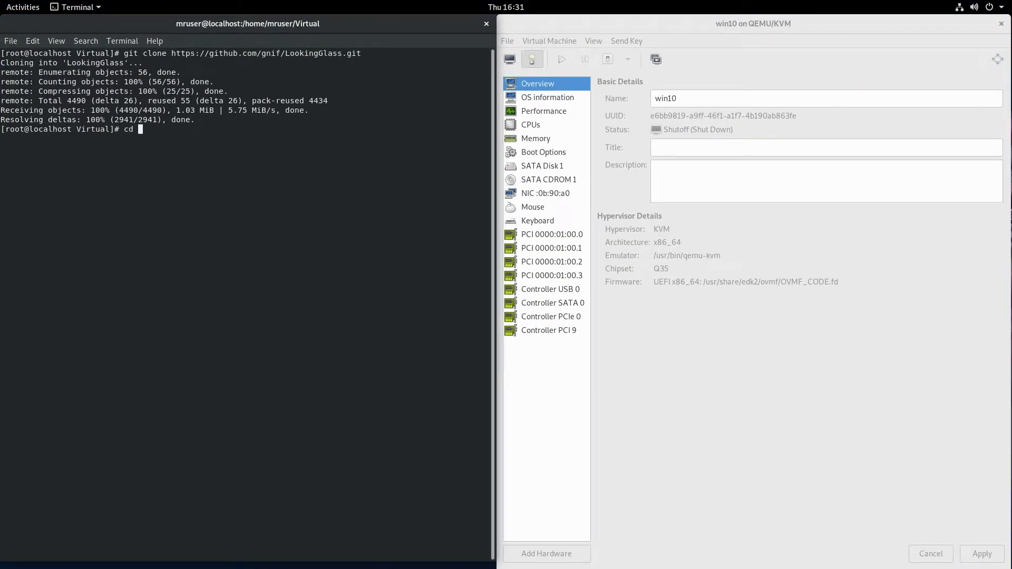
type("Loo")
key("Tab")
key("Return")
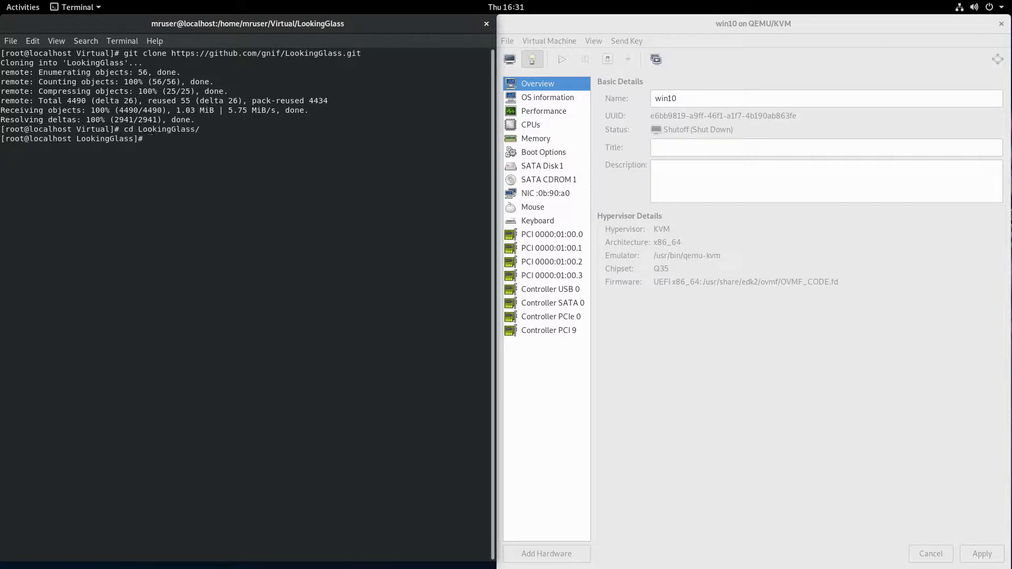
- Create the client/build directory and change into it
type("mkdir cli")
key("Tab")
type("build")
key("Return")
type("cd bui")
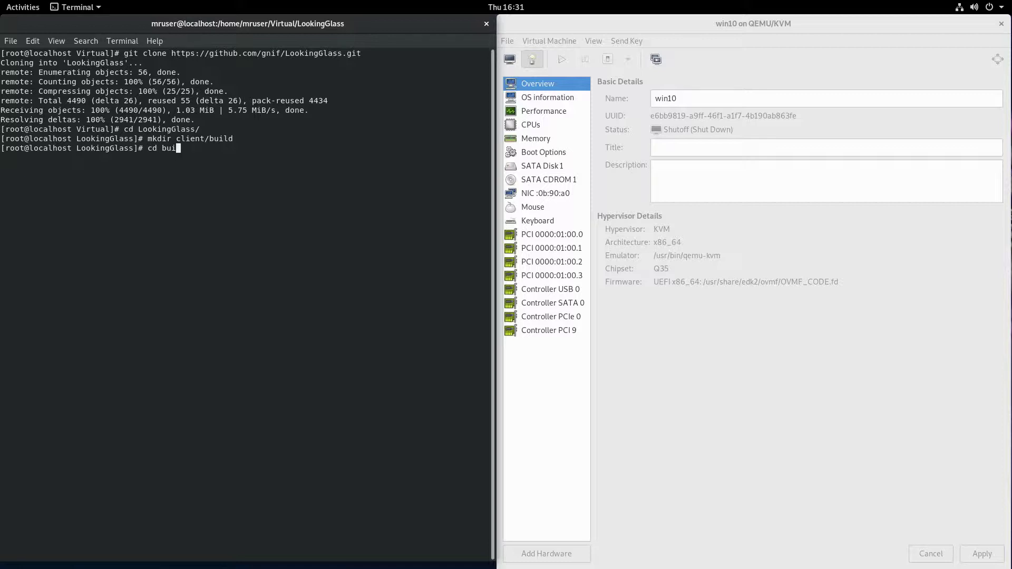
key("BackSpace")
key("BackSpace")
type("c")
key("Tab")
type("bu")
key("Tab")
key("Return")
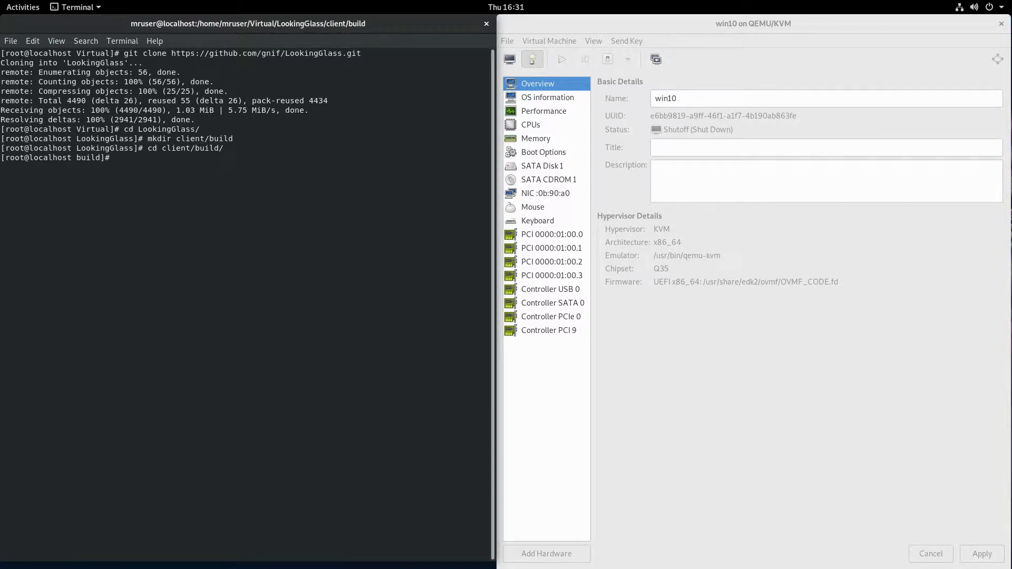
- Generate the client's build files with cmake ../ and compile the client with make
type("cmake ../")
key("Return")
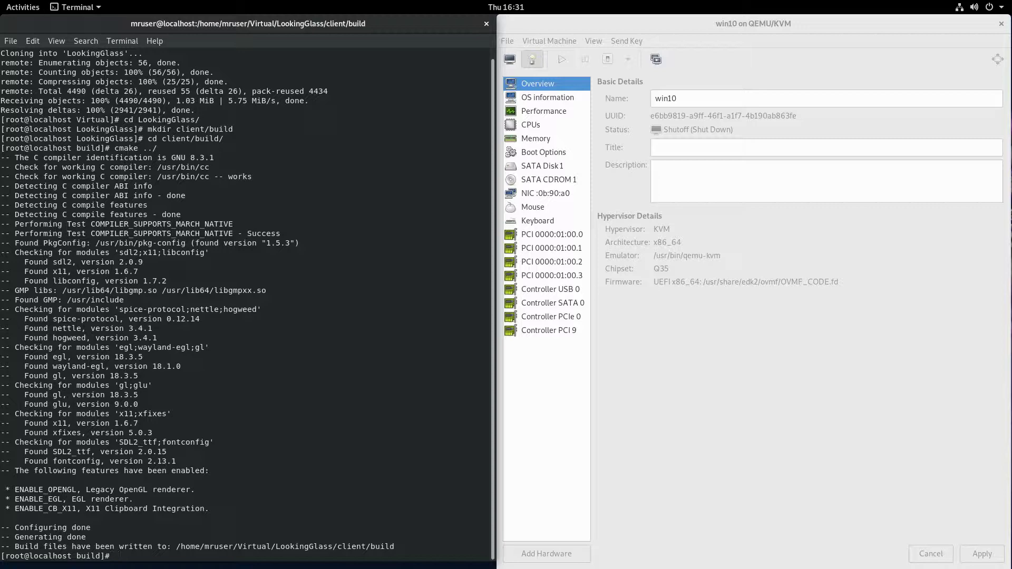
type("make")
key("Return")
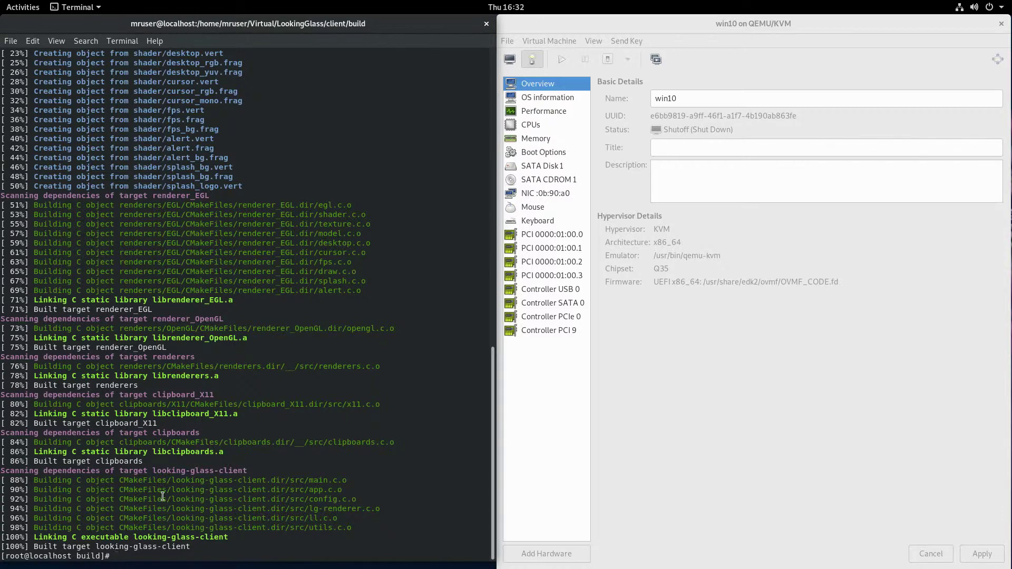
- In Firefox, open the Configuring libvirt guide and find the section on altering the libvirt configuration
mouse_move(2, 4)
left_click(982, 146)
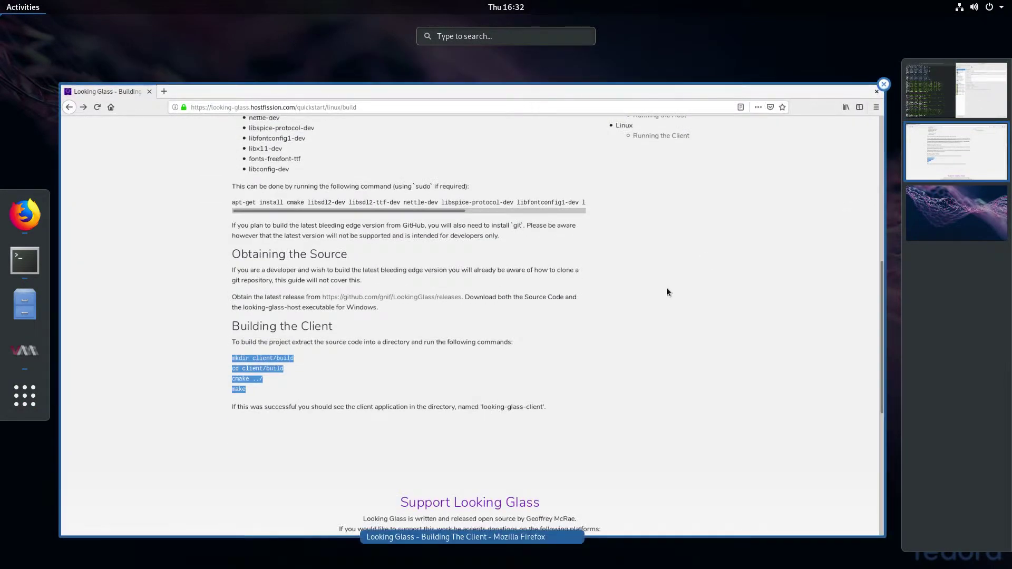
scroll(660, 296, "up", 8)
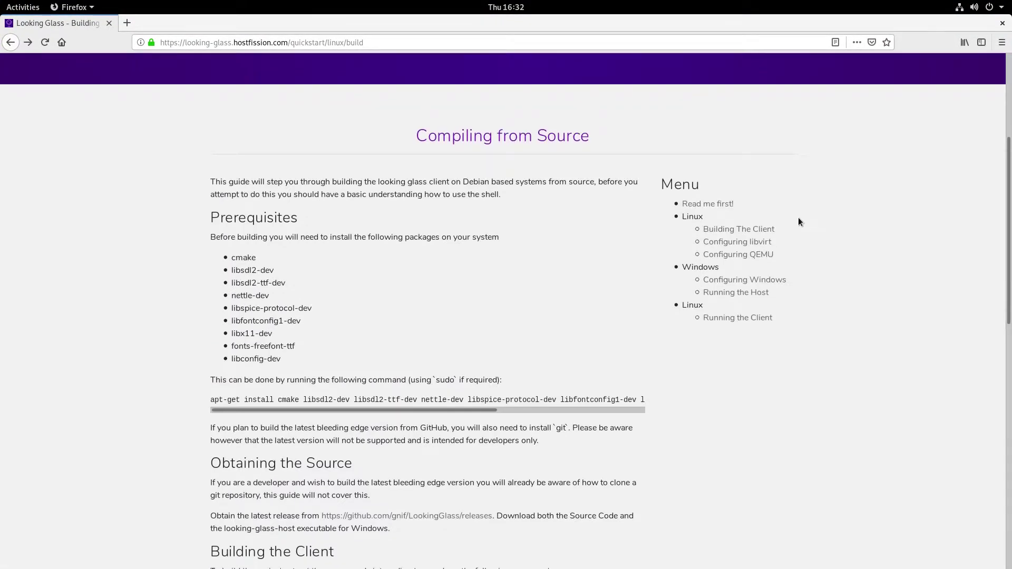
left_click(766, 241)
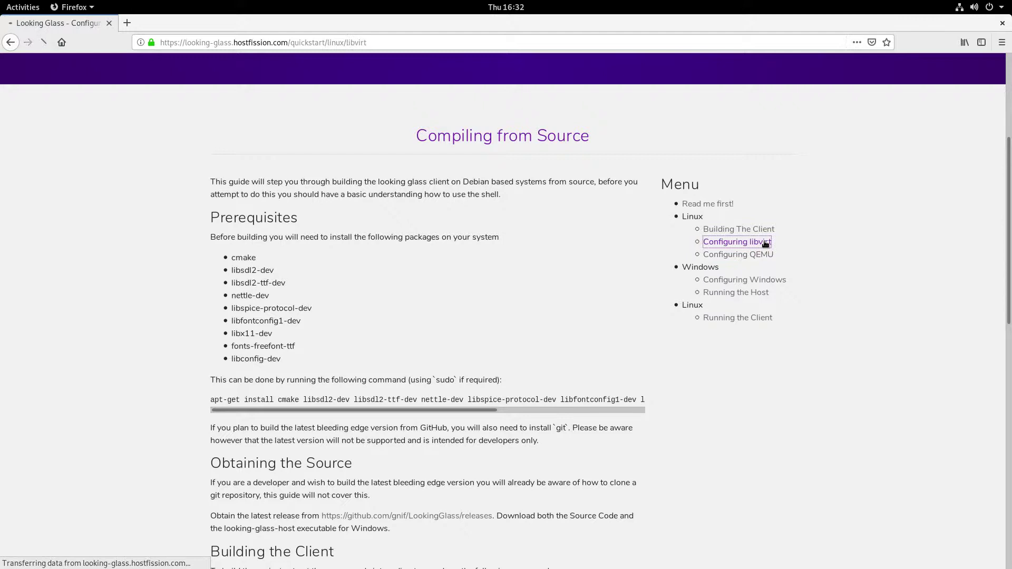
scroll(498, 426, "down", 3)
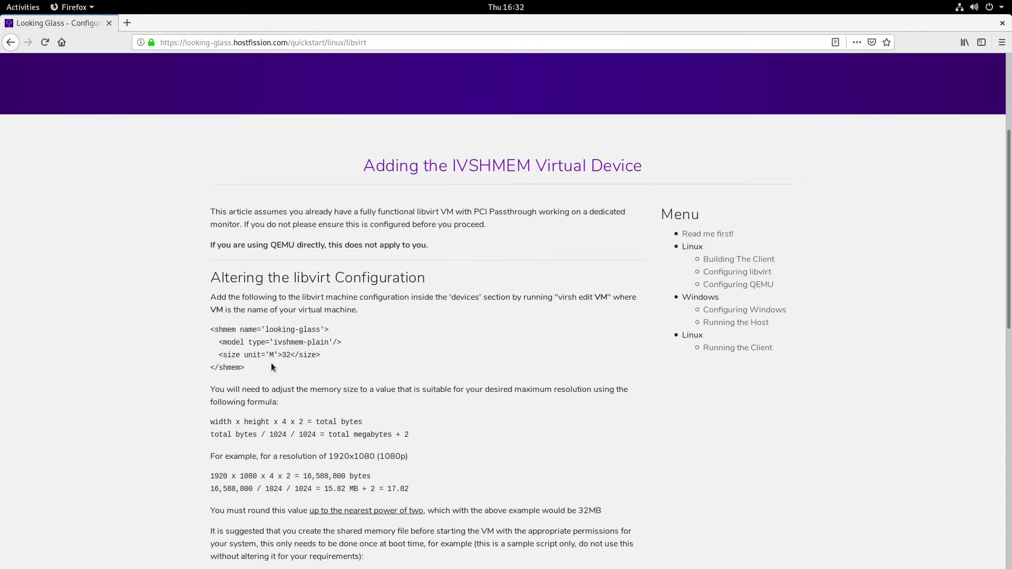
- Copy the looking-glass shmem XML block with model ivshmem-plain and size 32 M, and switch back to the terminal
left_click_drag(271, 365, 211, 325)
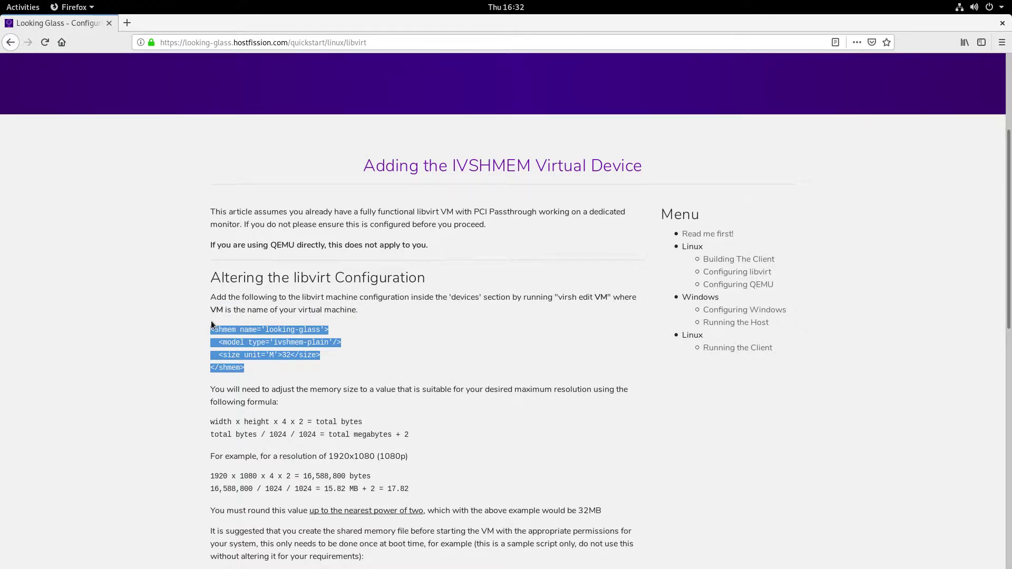
right_click(258, 343)
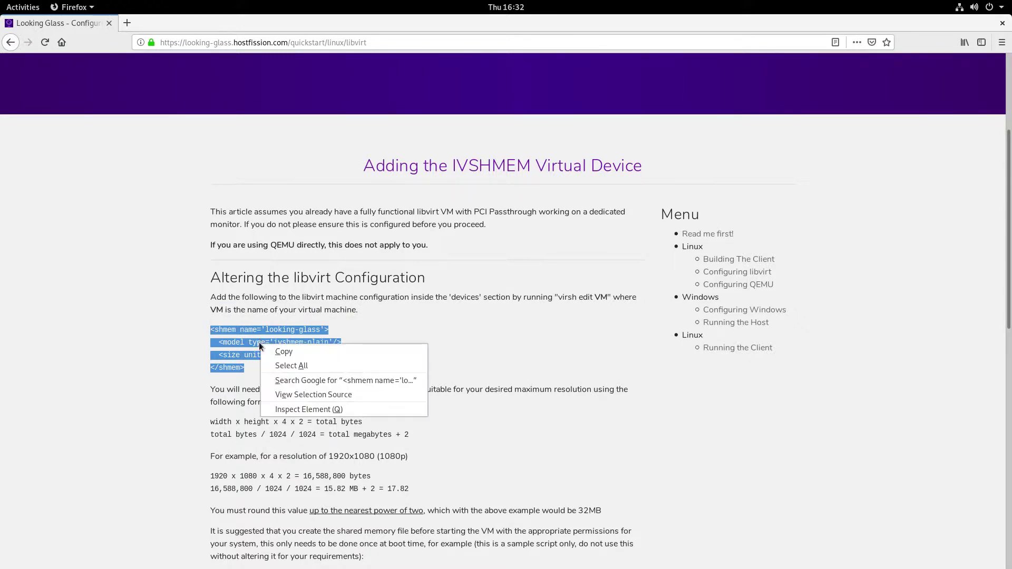
left_click(269, 352)
key("super")
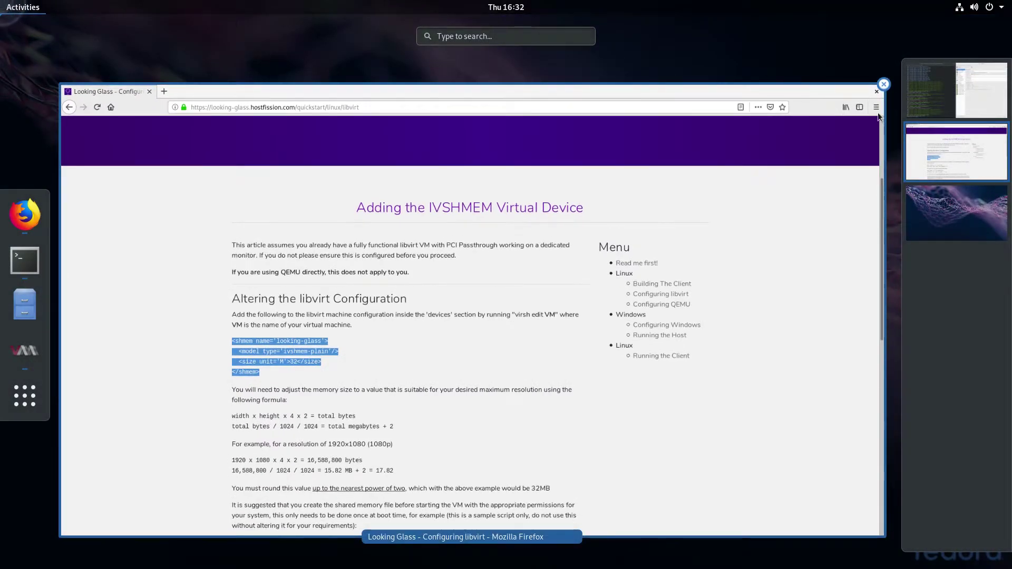
left_click(923, 108)
left_click(284, 363)
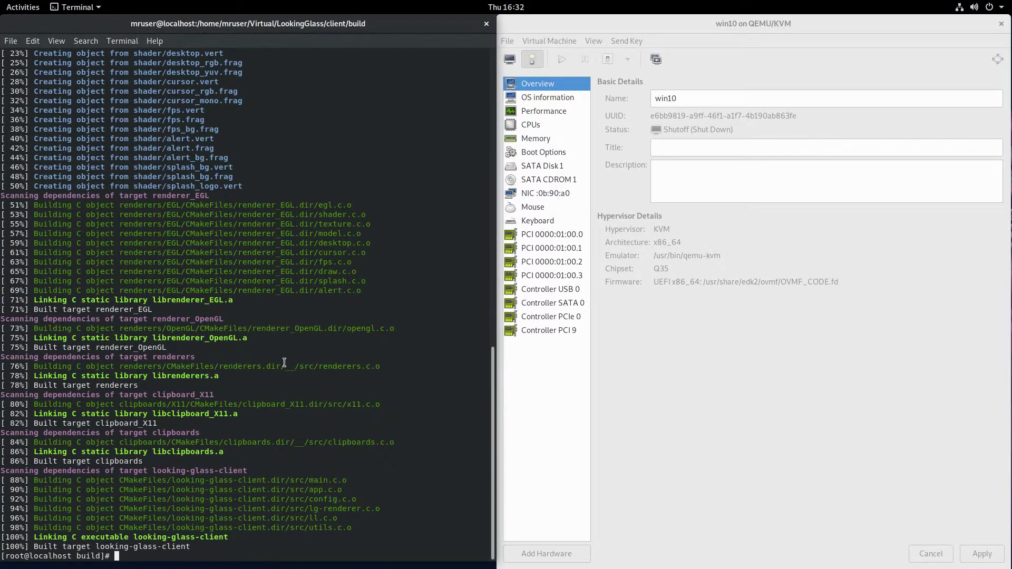
- Open the win10 domain configuration with virsh edit win10 and go to the closing devices tag near the file's end
type("virsh edit win10")
key("Return")
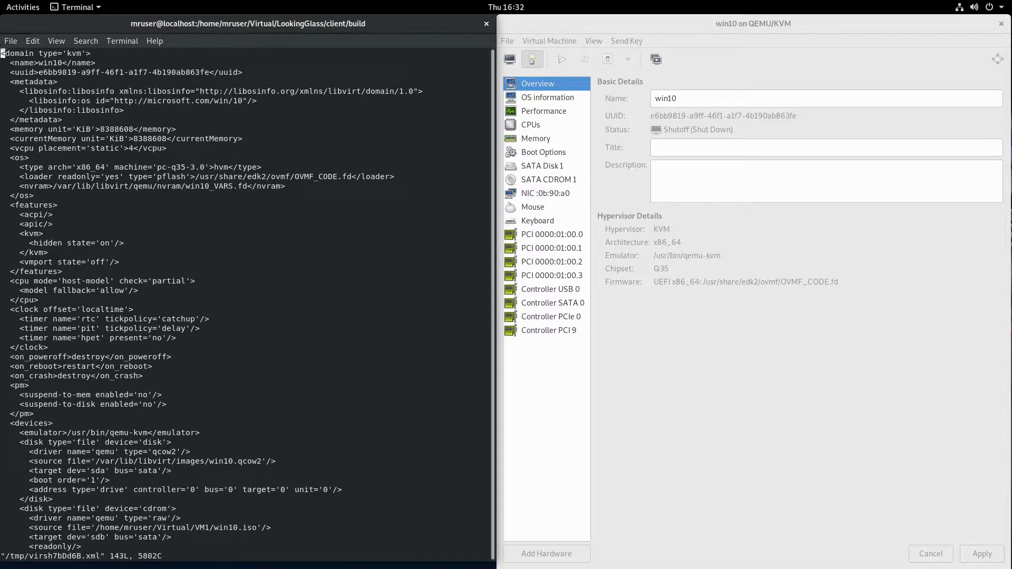
key("ctrl+f")
key("ctrl+f")
key("ctrl+f")
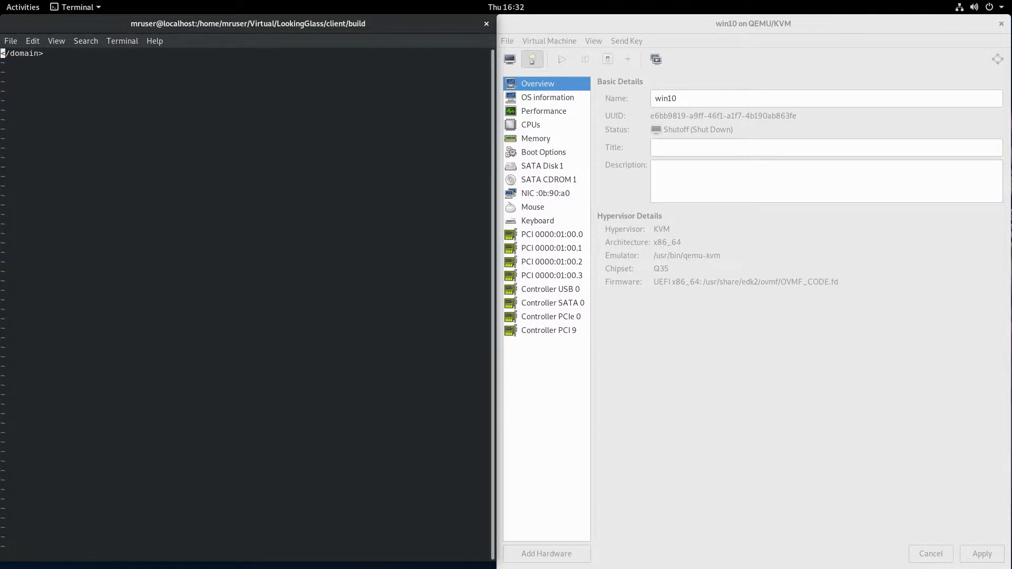
key("k")
key("k")
key("k")
key("k")
key("k")
key("k")
key("j")
key("j")
key("j")
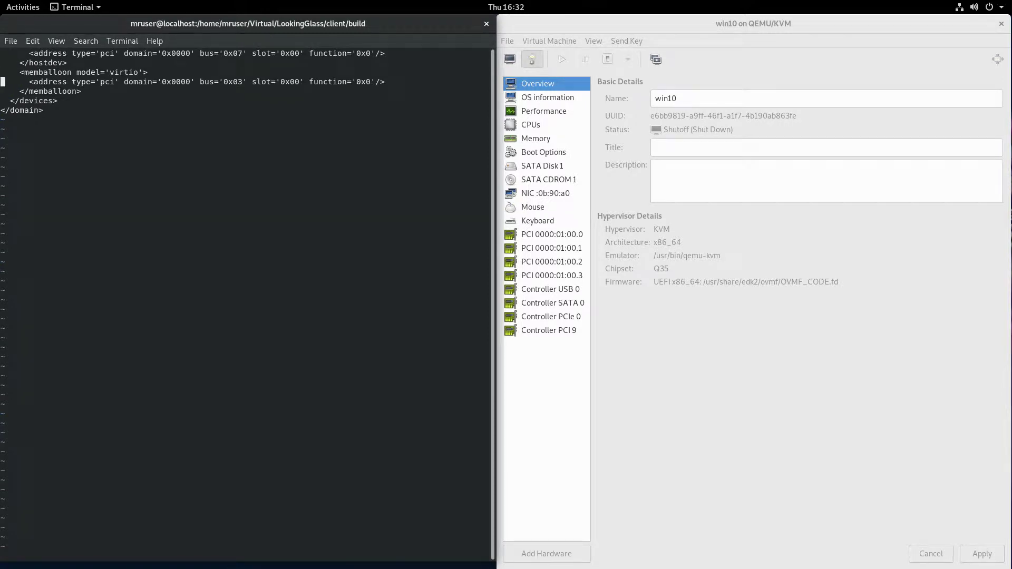
key("j")
key("j")
- Insert the copied looking-glass shmem block on a new line between the memballoon block and the closing devices tag
key("i")
key("Return")
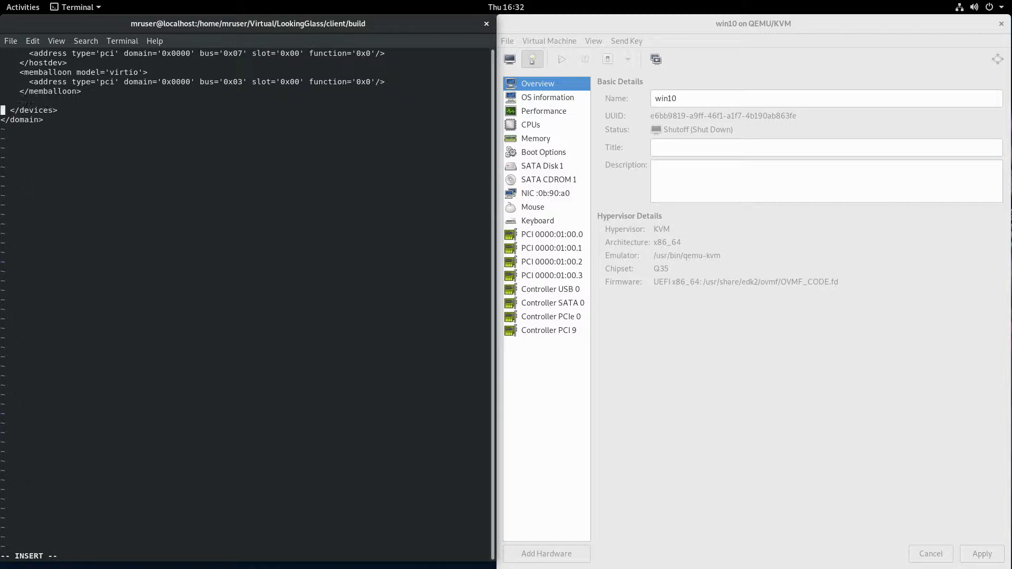
key("Up")
right_click(59, 101)
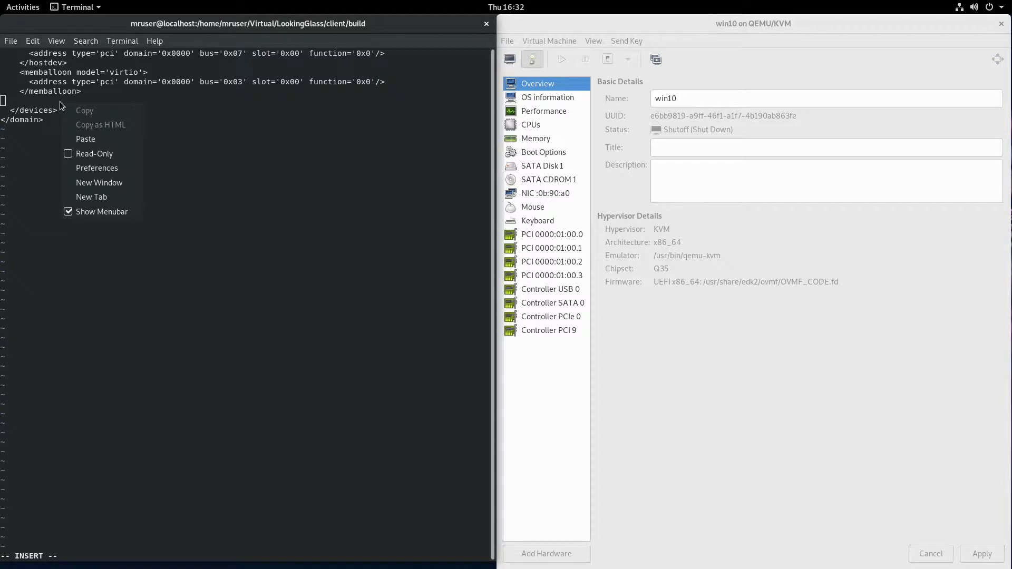
left_click(87, 125)
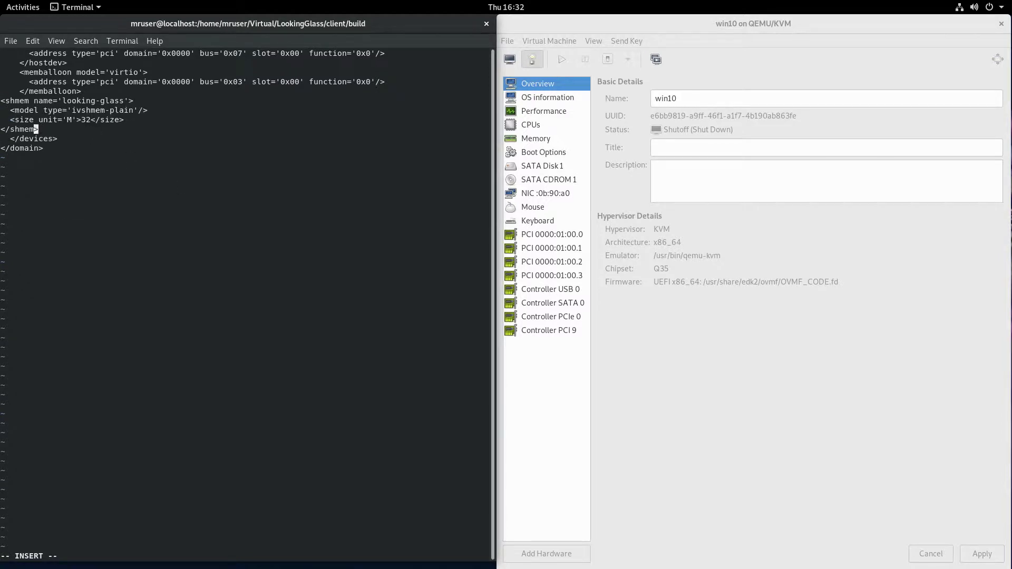
- Indent each of the four shmem block lines by one tab and leave insert mode
key("Home")
key("Up")
key("Up")
key("Up")
key("Tab")
key("Down")
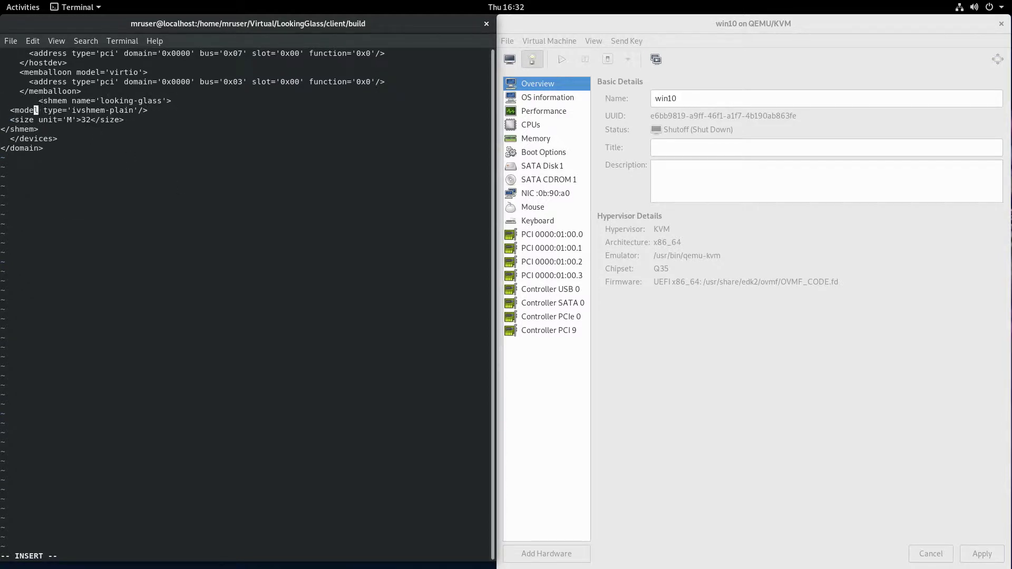
key("Left")
key("Left")
key("Left")
key("Left")
key("Left")
key("Tab")
key("Down")
key("Left")
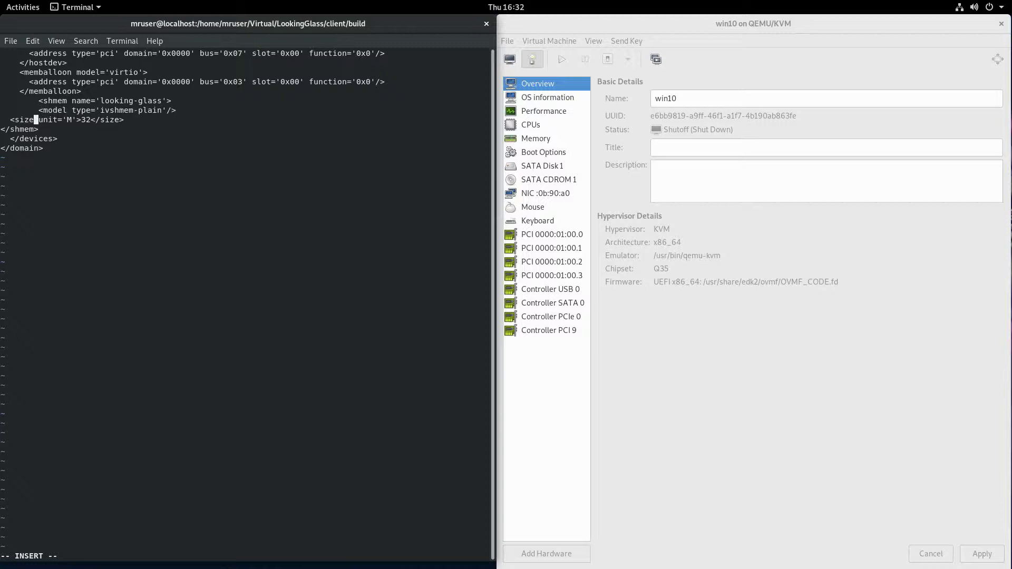
key("Left")
key("Left")
key("Left")
key("Left")
key("Left")
key("Tab")
key("Down")
key("Left")
key("Left")
key("Left")
key("Left")
key("Left")
key("Left")
key("Left")
key("Left")
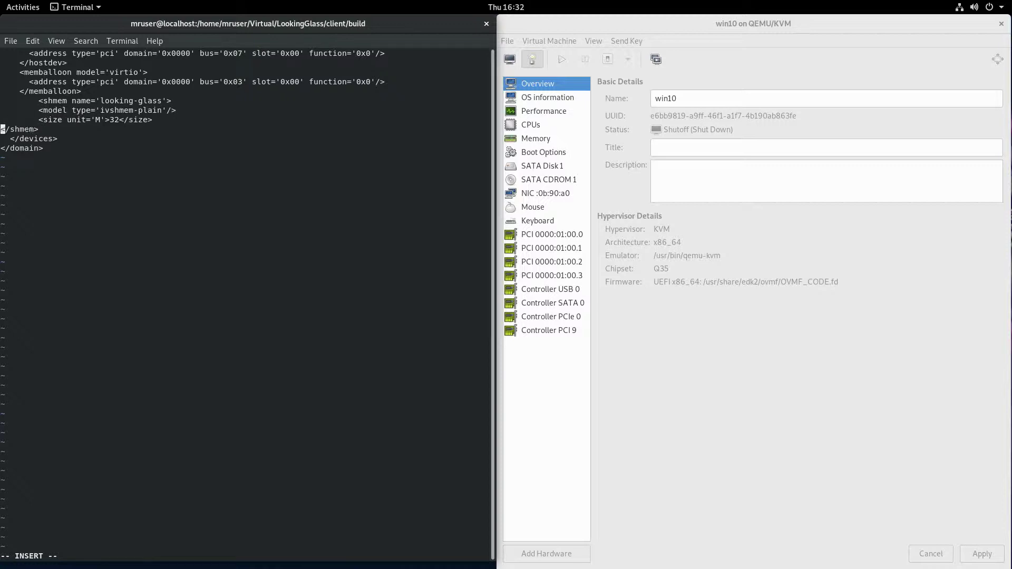
key("Tab")
key("Escape")
- Review the domain XML from its beginning, examining the kvm hidden state block and the clock offset timer block
scroll(285, 237, "up", 20)
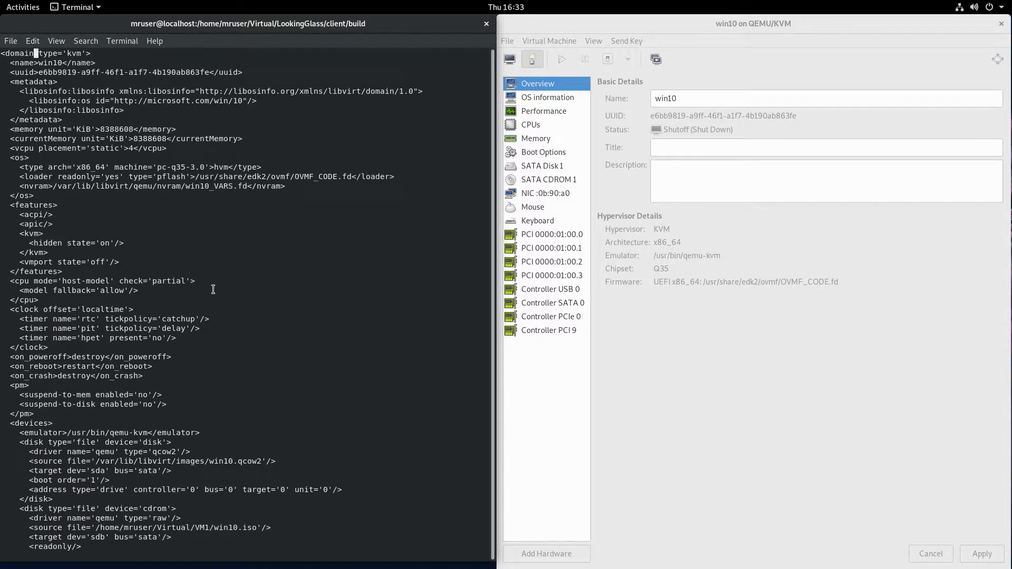
key("Down")
key("Down")
key("Down")
key("Down")
key("Down")
key("Down")
key("Down")
key("Down")
key("Down")
key("Down")
key("Down")
key("Down")
key("Down")
key("Down")
key("Down")
key("Down")
key("Down")
key("Down")
key("Down")
key("Down")
key("Down")
key("Down")
key("Down")
key("Down")
key("Down")
key("Down")
key("Down")
key("Down")
key("Down")
key("Down")
key("Down")
key("Down")
left_click_drag(14, 215, 131, 237)
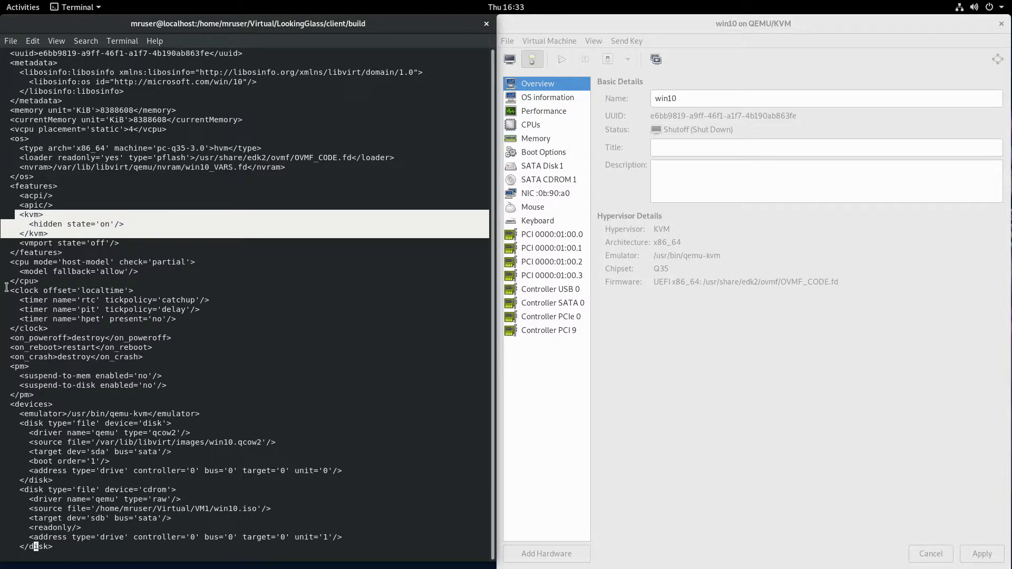
left_click_drag(7, 290, 216, 326)
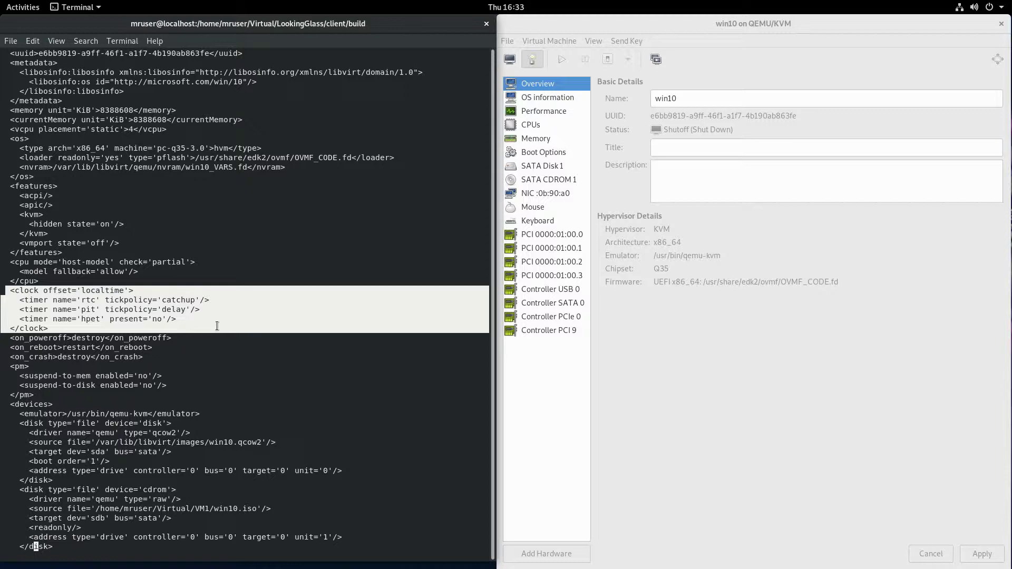
- Return to the end of the domain XML, then save the configuration and quit the editor with :wq
key("shift+g")
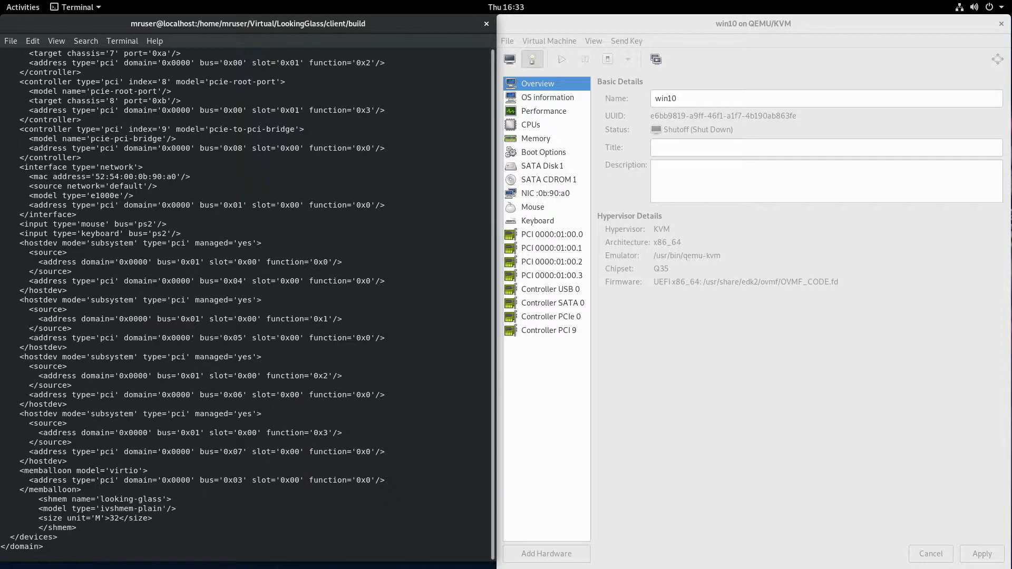
type(":wq")
key("Return")
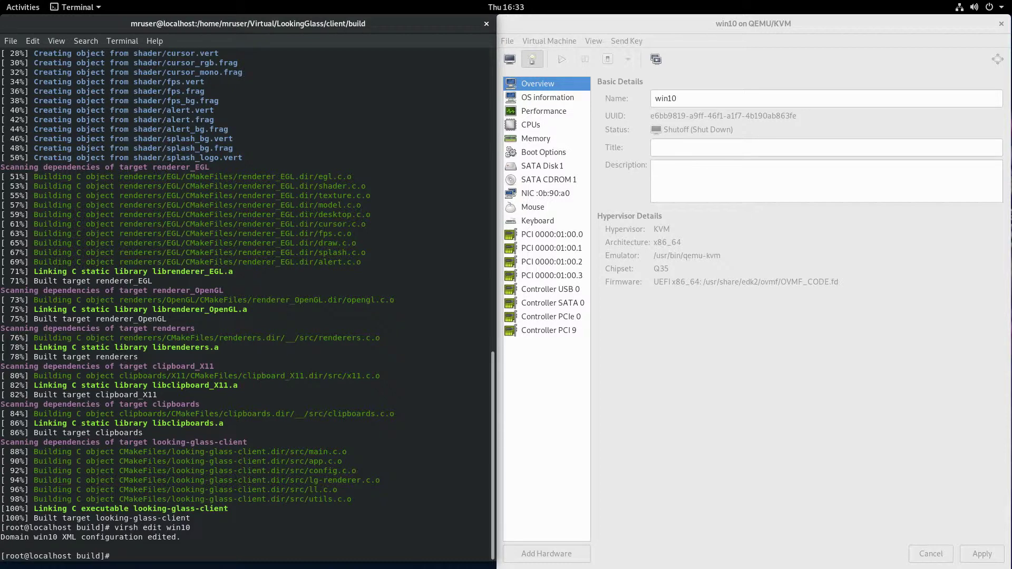
- Switch to the libvirt guide in Firefox and copy the touch, chown and chmod commands for /dev/shm/looking-glass
mouse_move(2, 4)
scroll(353, 369, "down", 2)
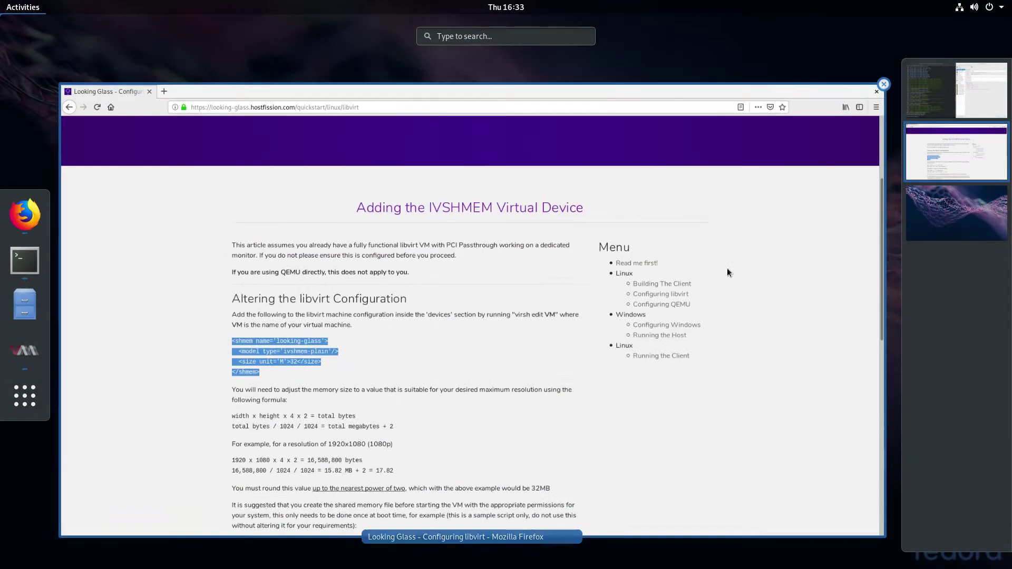
scroll(352, 365, "up", 1)
left_click(375, 341)
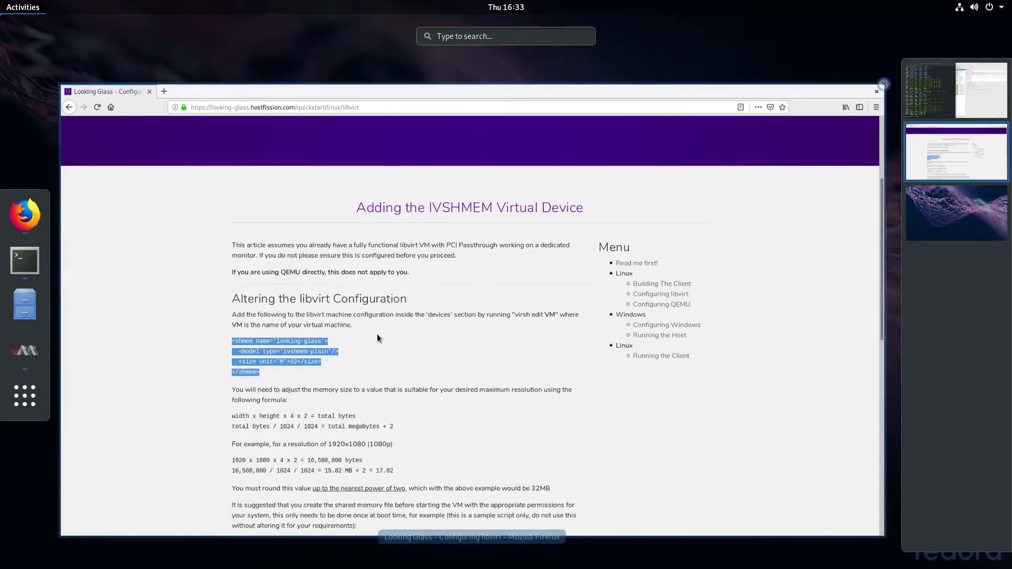
scroll(375, 356, "down", 5)
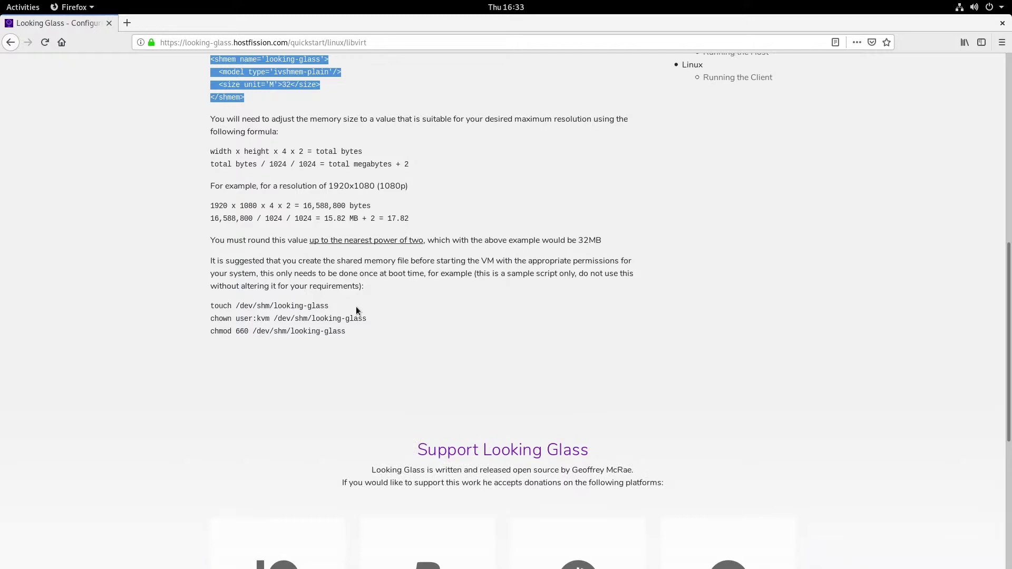
left_click_drag(207, 305, 413, 334)
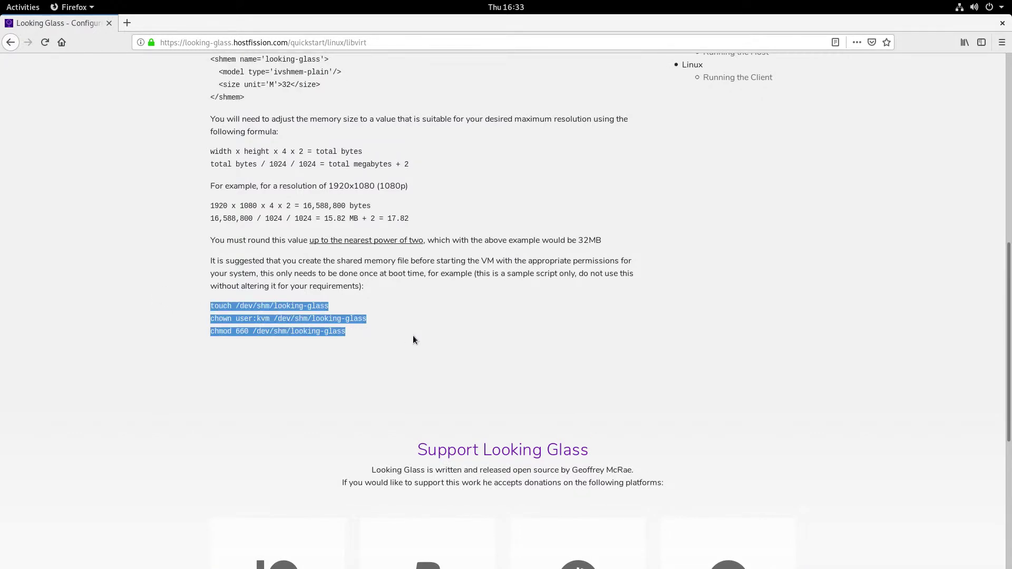
right_click(290, 317)
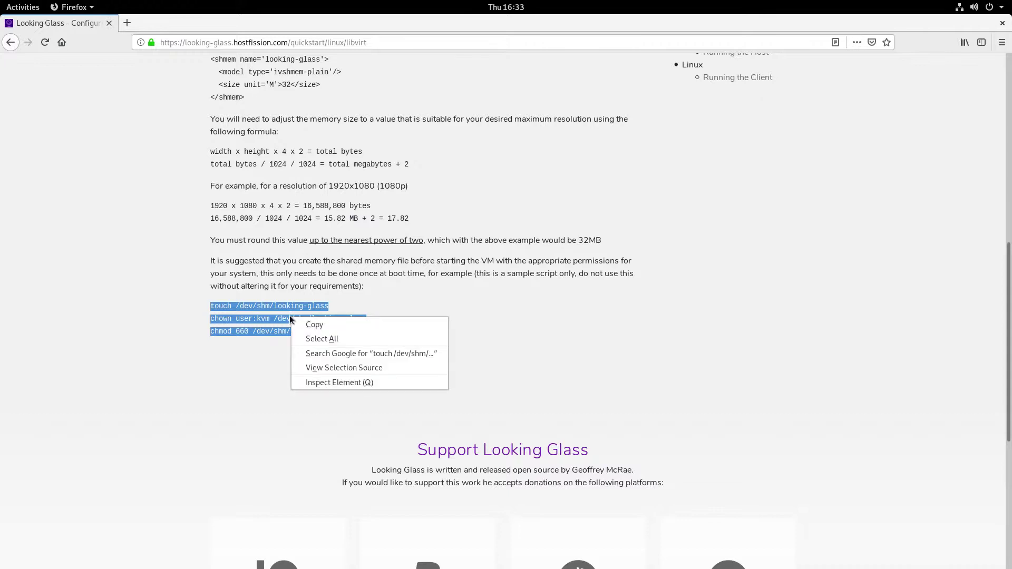
left_click(306, 323)
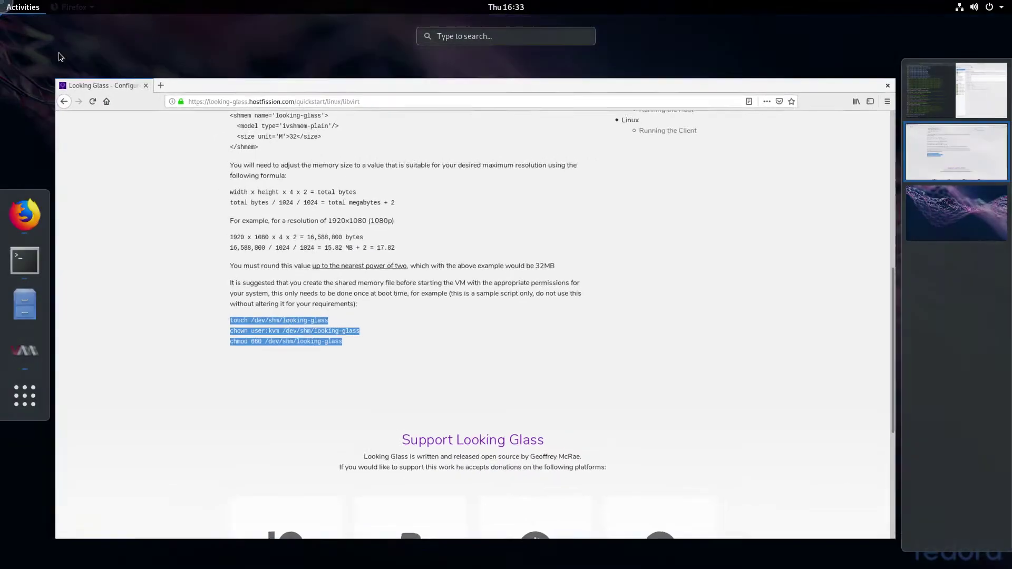
- In the guide, examine the shmem block's memory size and the example calculation for the 1920x1080 resolution
mouse_move(2, 3)
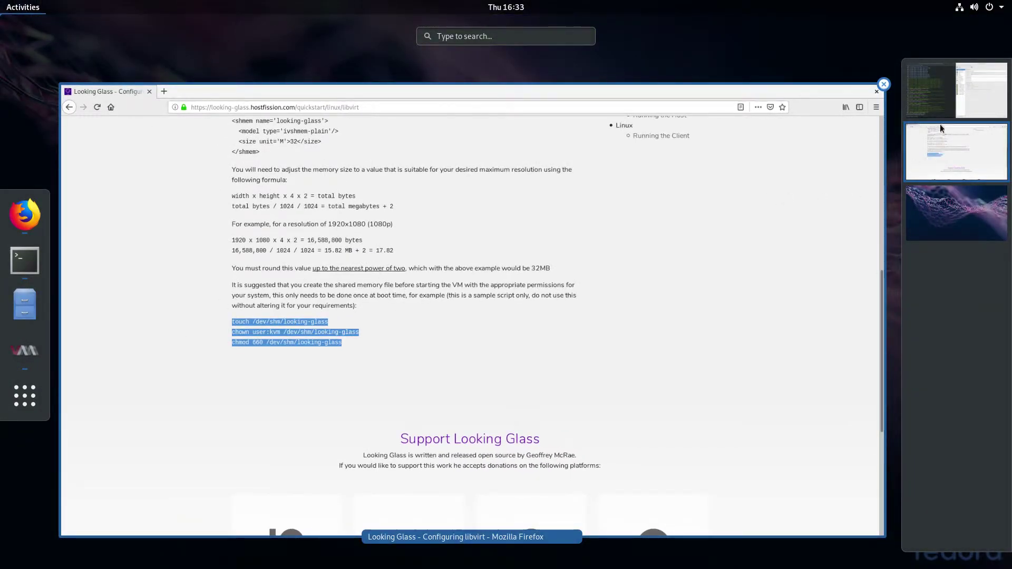
left_click(556, 235)
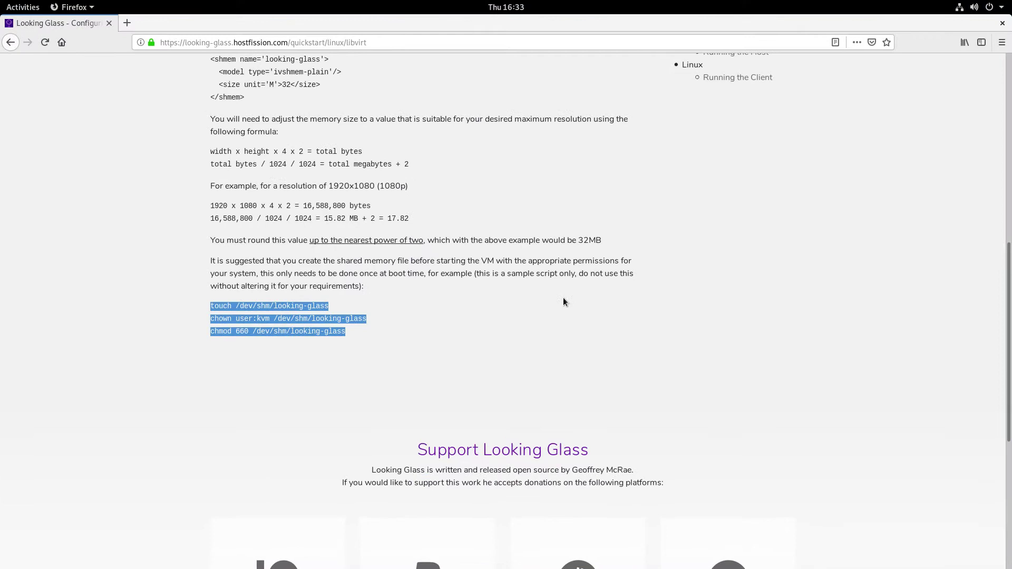
scroll(193, 196, "up", 2)
left_click(207, 150)
left_click_drag(207, 151, 349, 196)
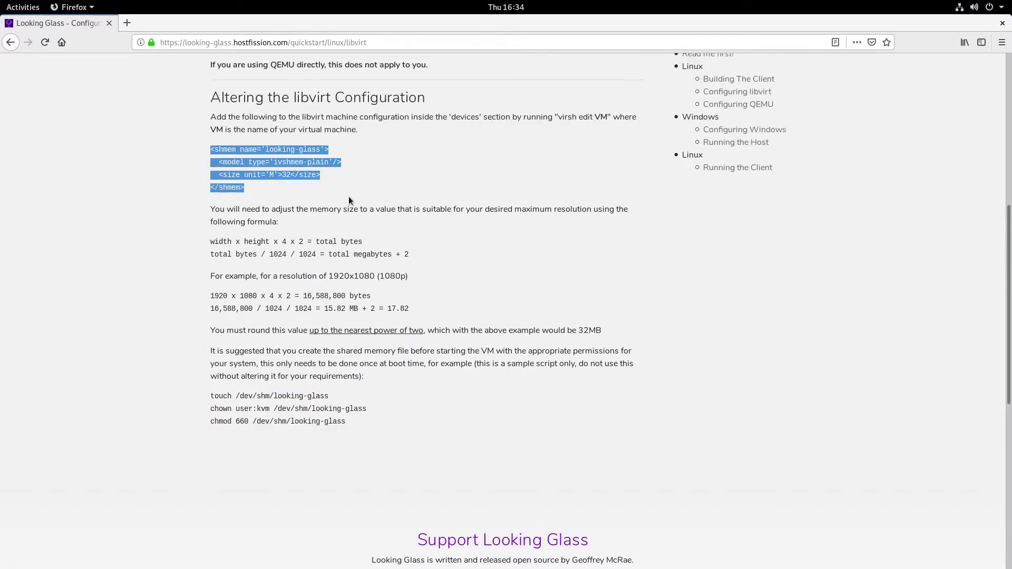
left_click(284, 175)
double_click(283, 175)
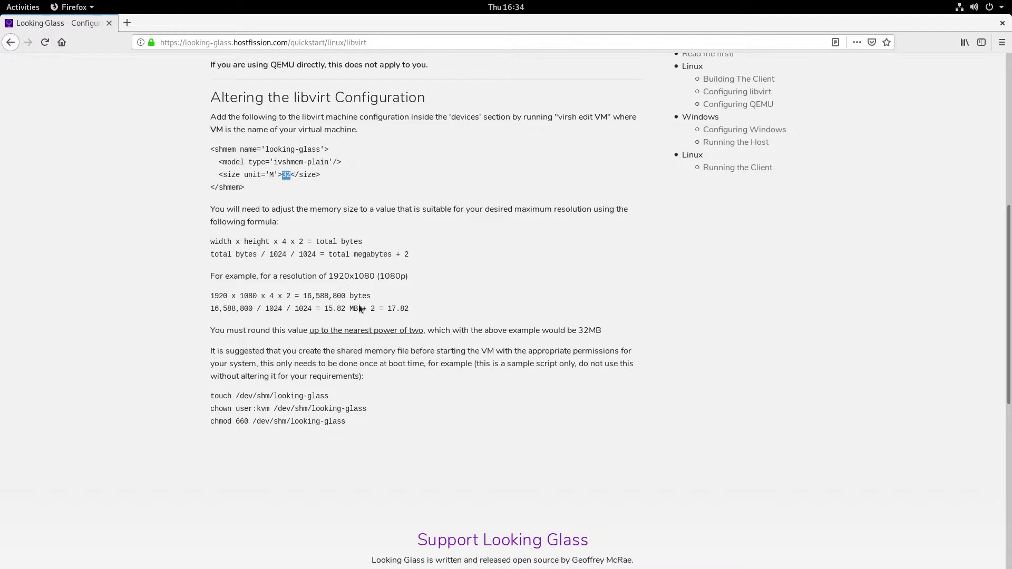
left_click_drag(328, 276, 378, 281)
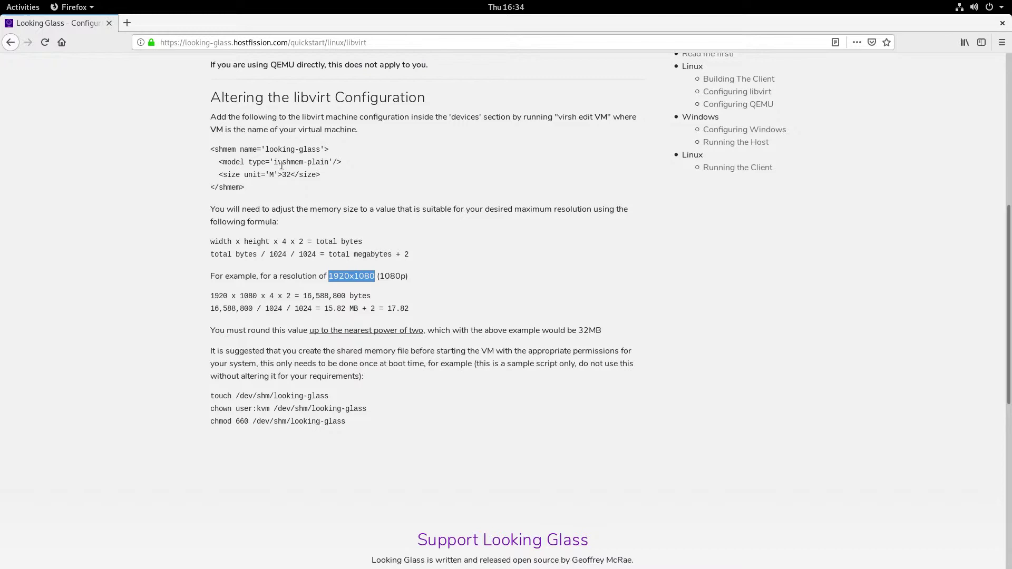
left_click_drag(281, 175, 290, 176)
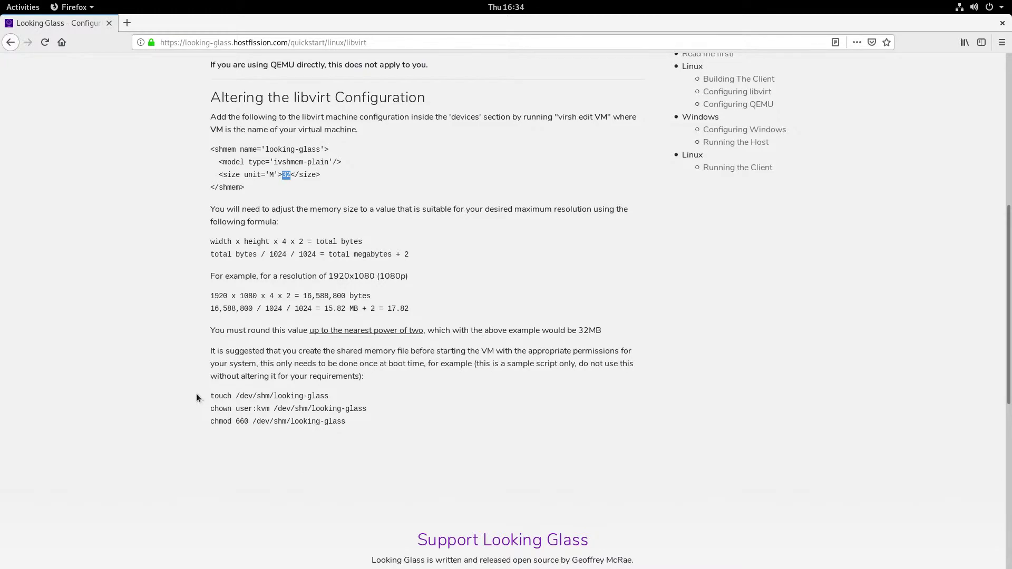
- Copy the three /dev/shm/looking-glass commands from the guide again and switch back to the terminal
left_click_drag(198, 395, 367, 428)
right_click(338, 418)
left_click(348, 424)
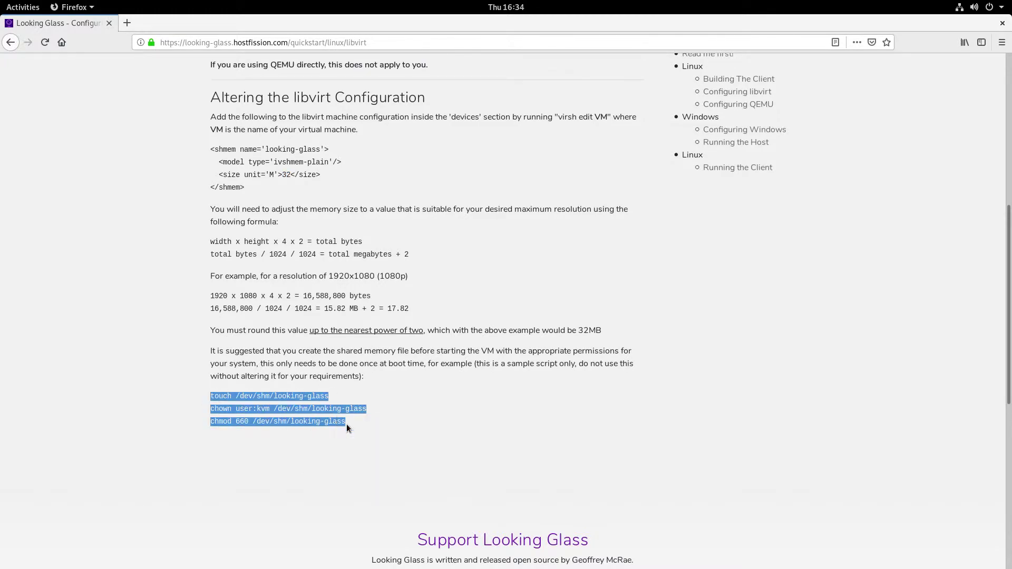
mouse_move(1, 1)
left_click(968, 88)
left_click(310, 305)
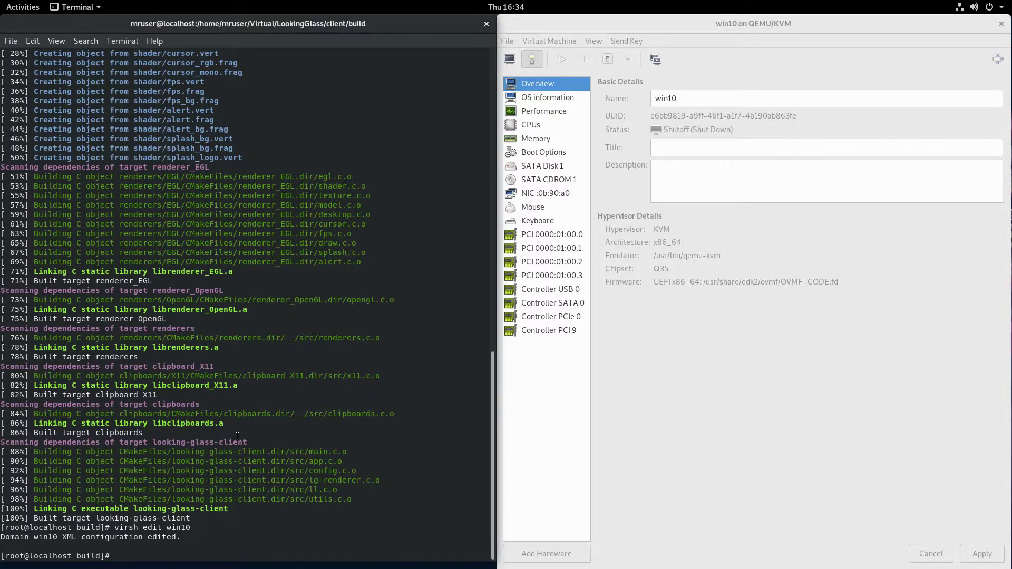
- Go up three directory levels from the build folder to the Virtual directory with cd .
type("cd ..")
key("Return")
type("cd ..")
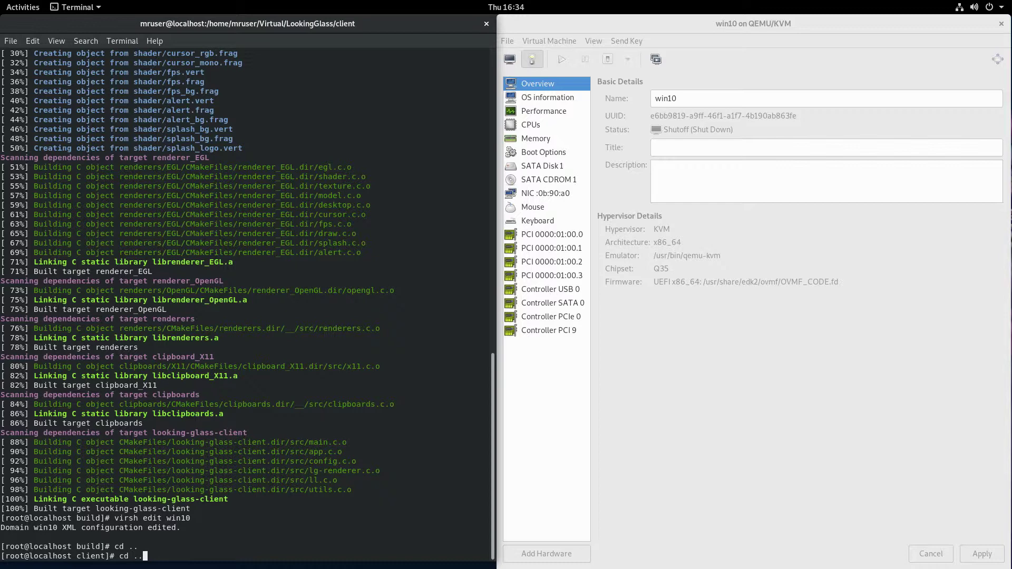
key("Return")
type("cd ..")
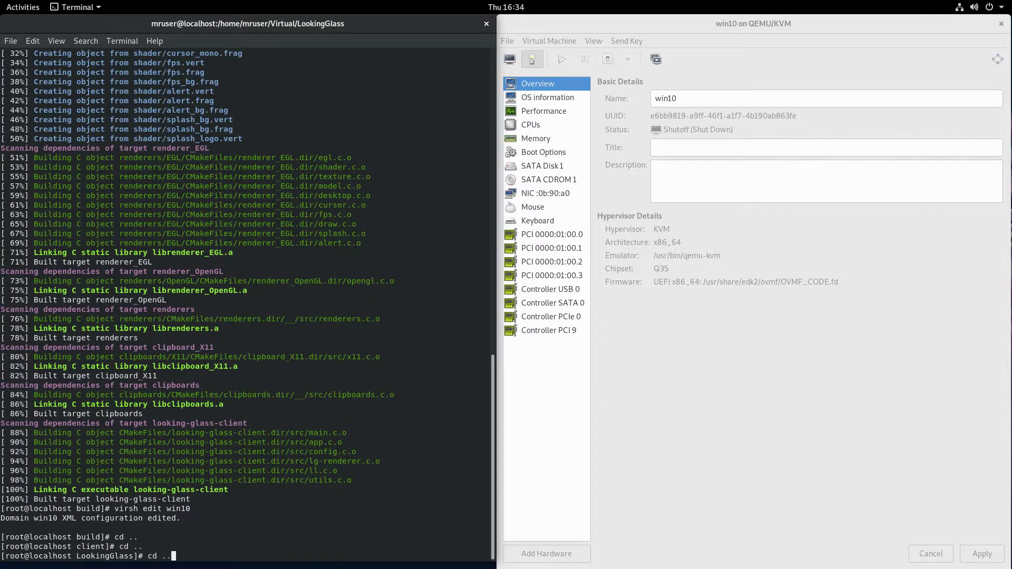
key("Return")
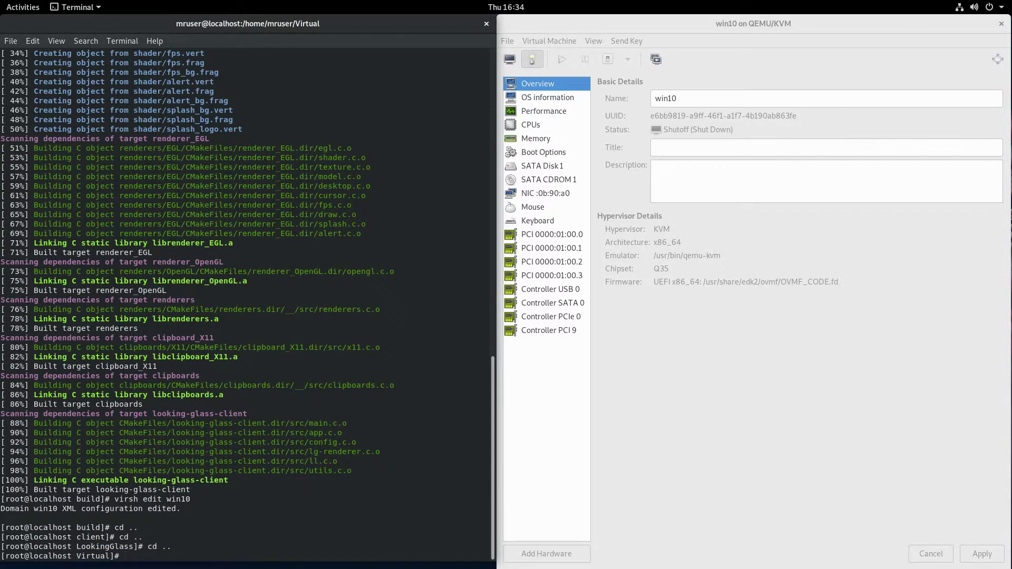
- Create mem.sh in vi containing the copied touch, chown user:kvm and chmod 660 commands, then save and quit
type("vi mem.sh")
key("Return")
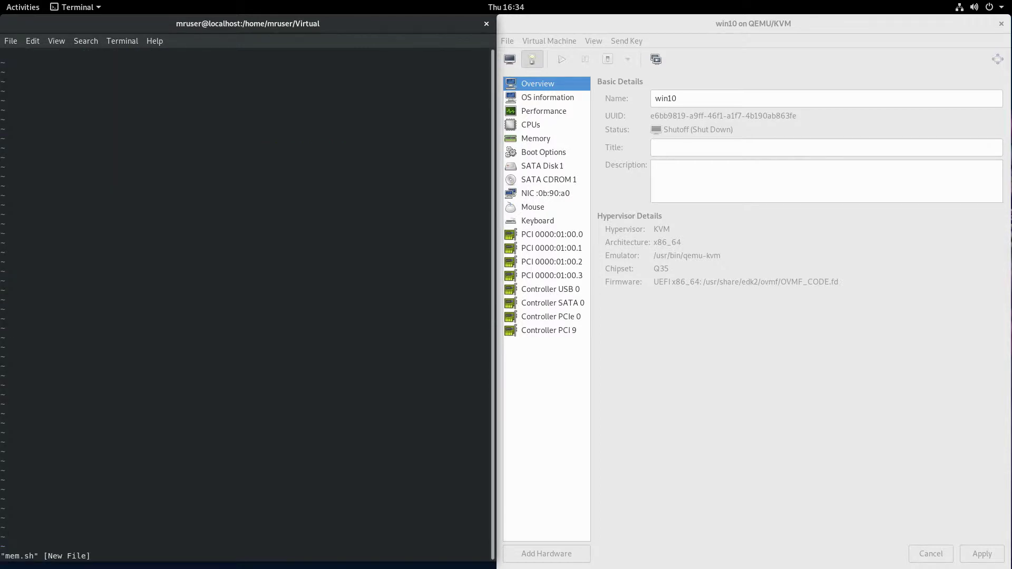
key("i")
right_click(367, 347)
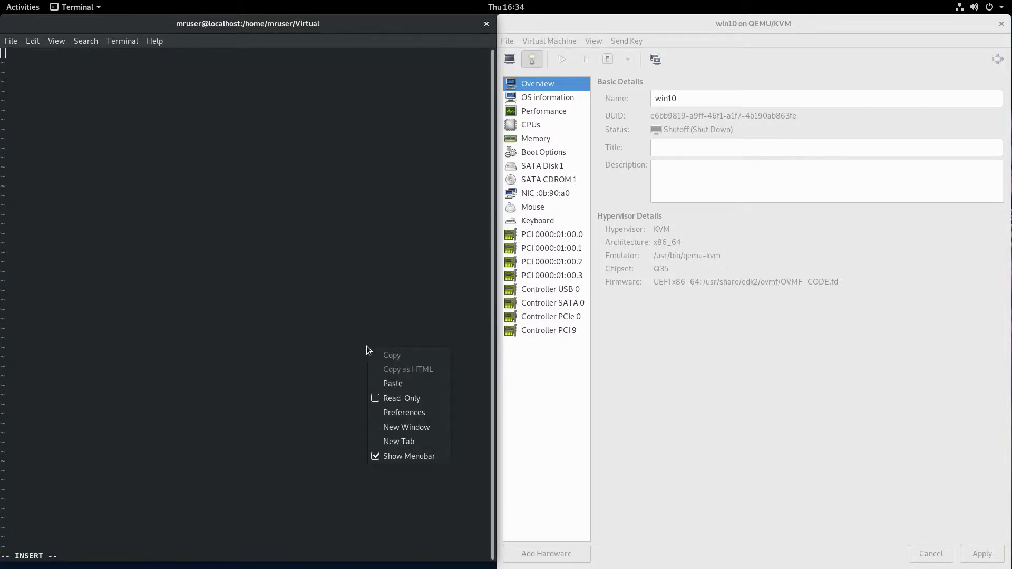
left_click(395, 384)
key("Escape")
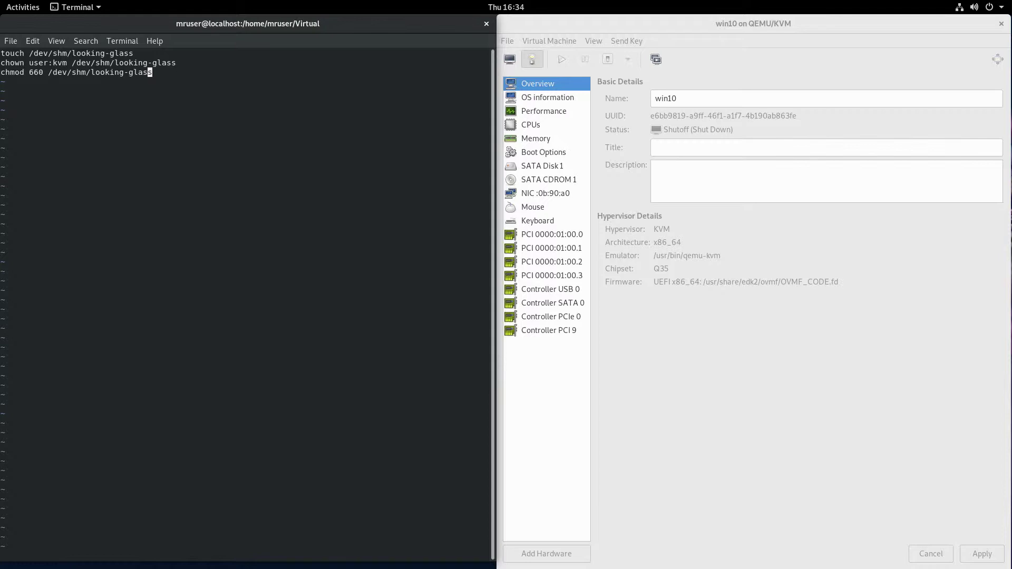
type(":wq")
key("Return")
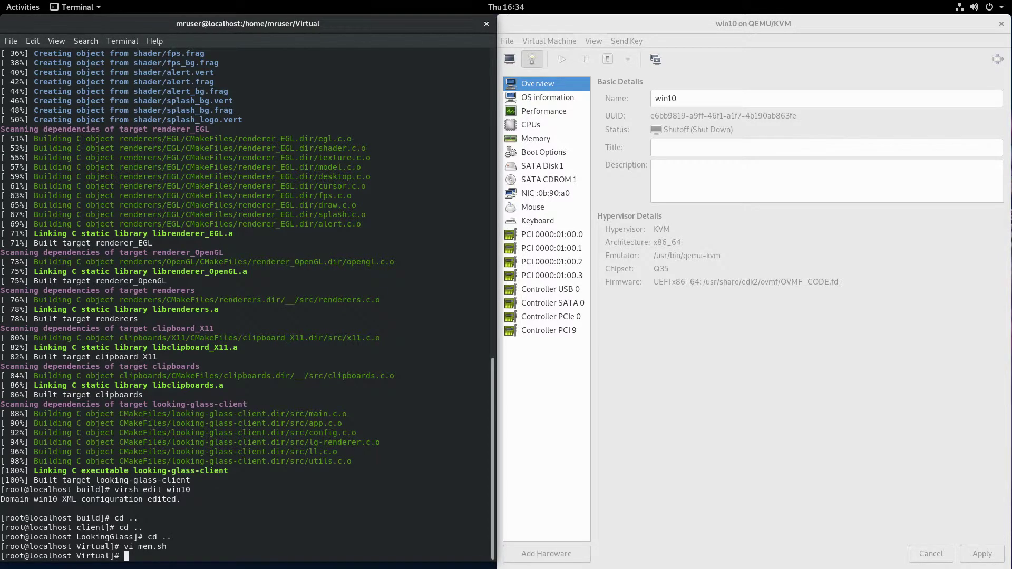
- Make mem.sh executable with chmod +x and run the script
type("chmod +x mem.sh")
key("Return")
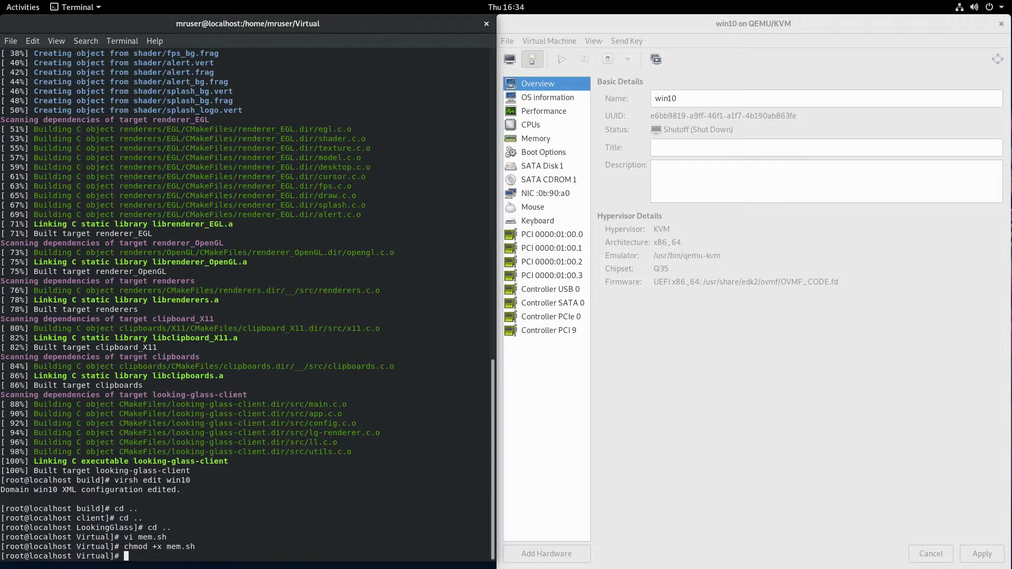
type("./mem.sh")
key("Return")
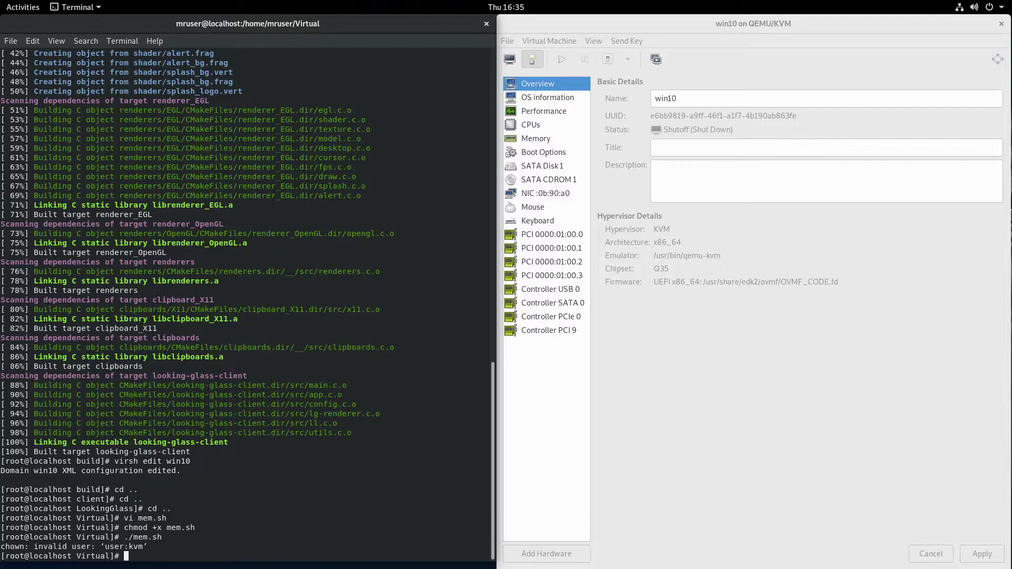
- Reopen mem.sh in vi, change the chown owner to root so the line uses root:kvm, and save and quit
key("Up")
key("Up")
key("Up")
key("Return")
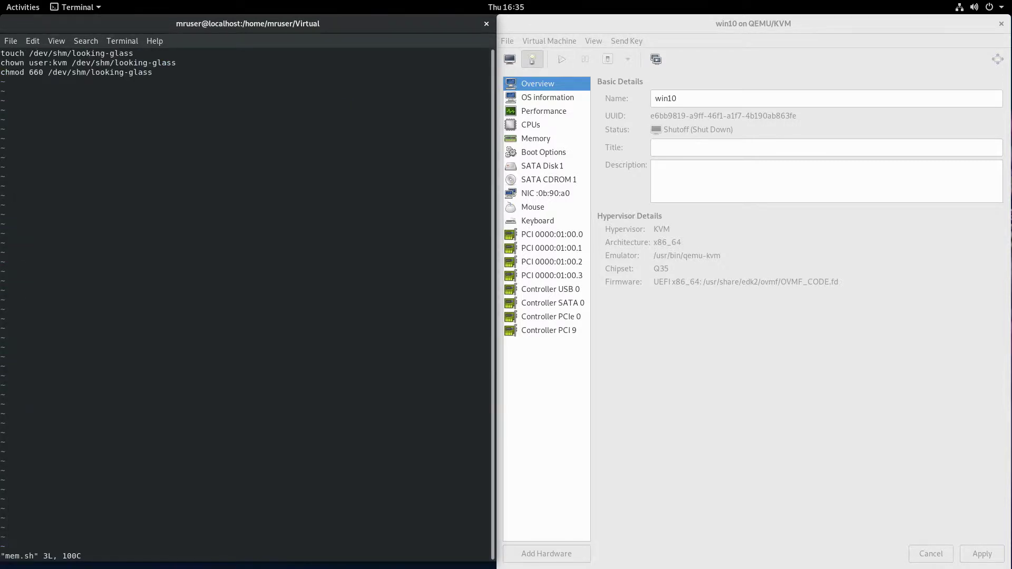
key("j")
key("l")
key("l")
key("l")
key("l")
key("l")
key("l")
key("l")
key("l")
key("l")
key("l")
key("i")
key("BackSpace")
key("BackSpace")
key("BackSpace")
type("r")
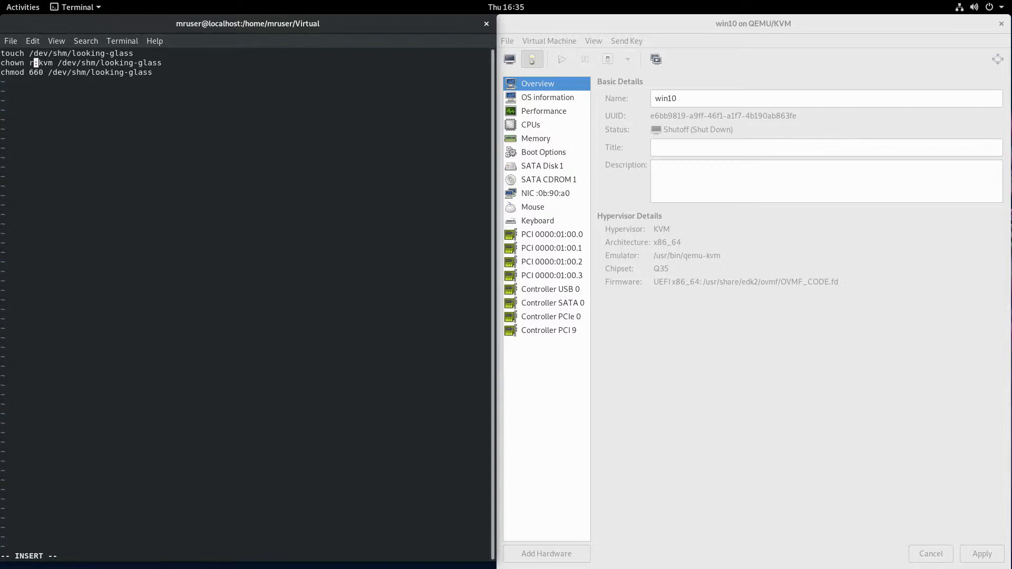
type("oot")
key("Escape")
type(":")
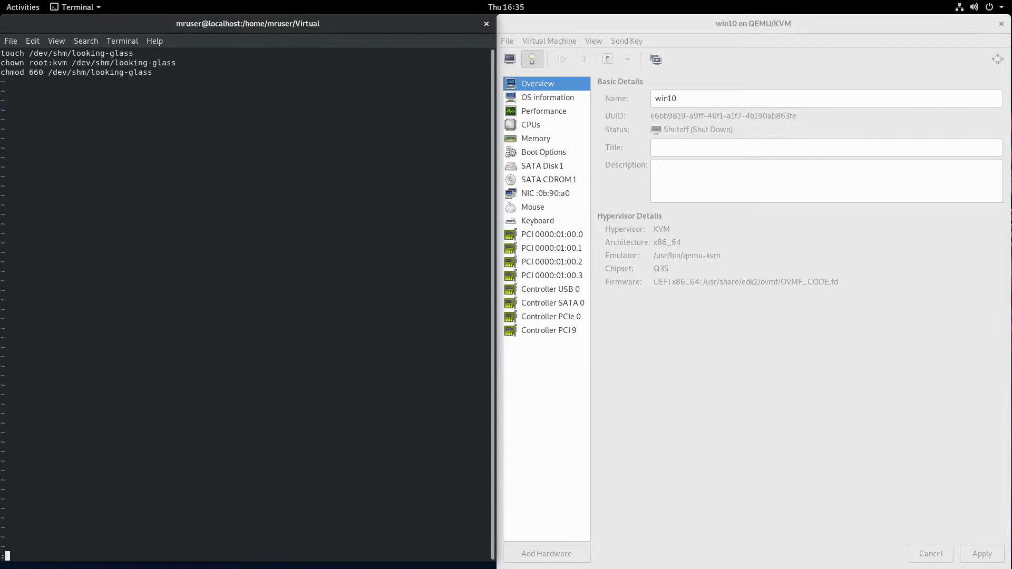
type("wq")
key("Return")
- Run the corrected ./mem.sh script again to create the shared memory file
key("Up")
key("Up")
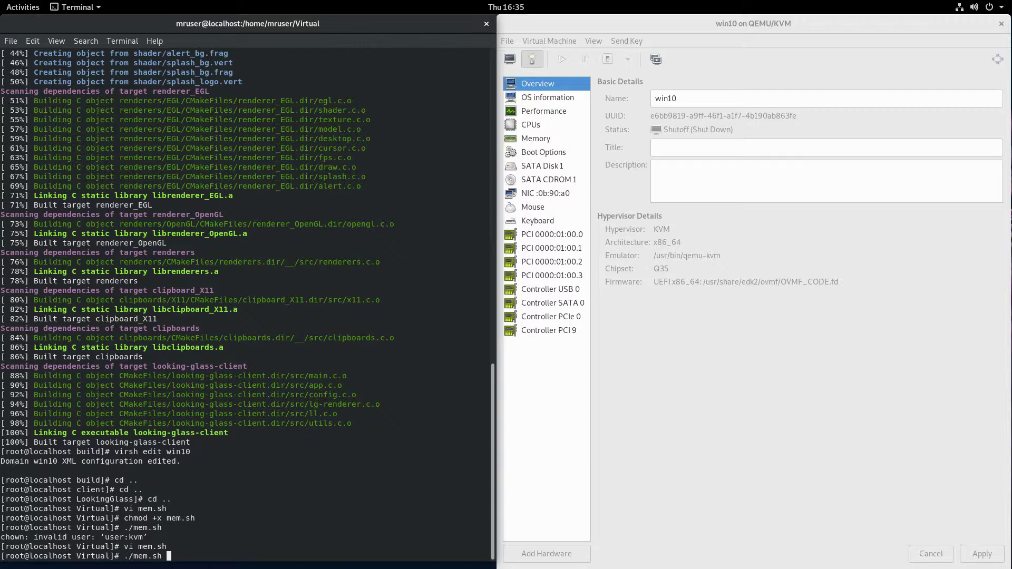
key("Return")
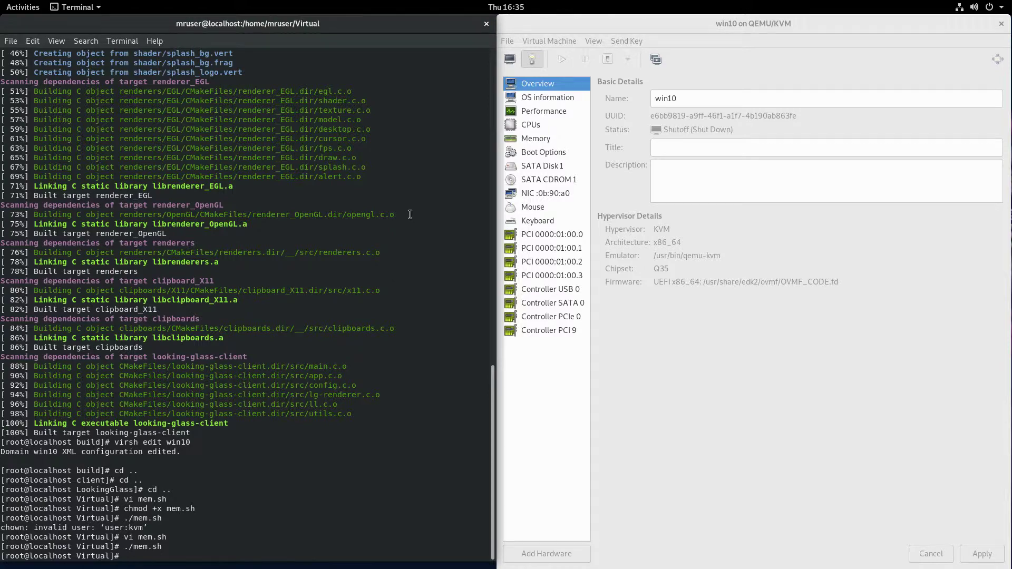
- Switch to the Looking Glass guide in Firefox and read the Configuring Windows page on installing the IVSHMEM driver
mouse_move(0, 0)
left_click(956, 139)
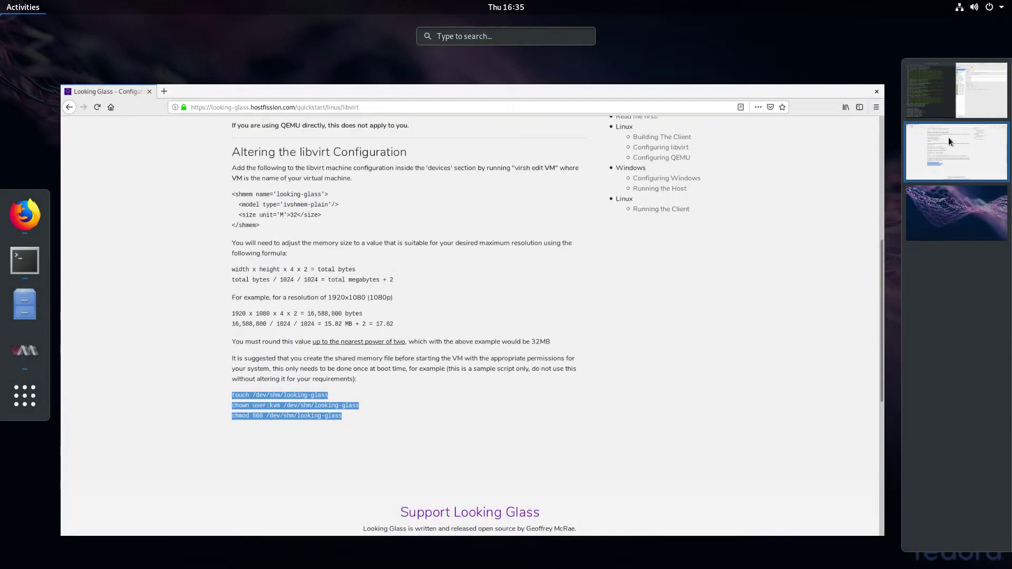
left_click(515, 279)
scroll(449, 314, "up", 5)
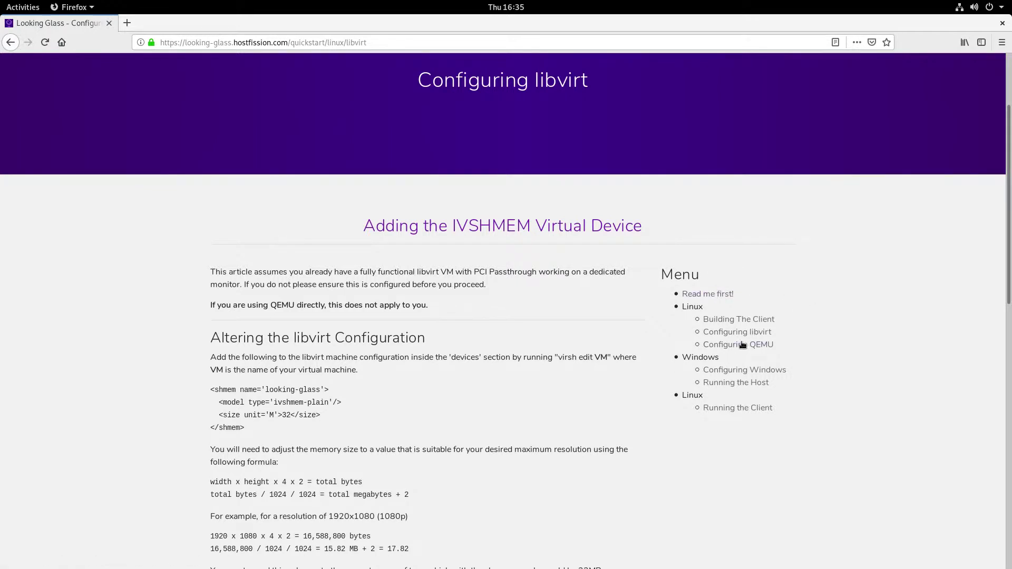
left_click(741, 371)
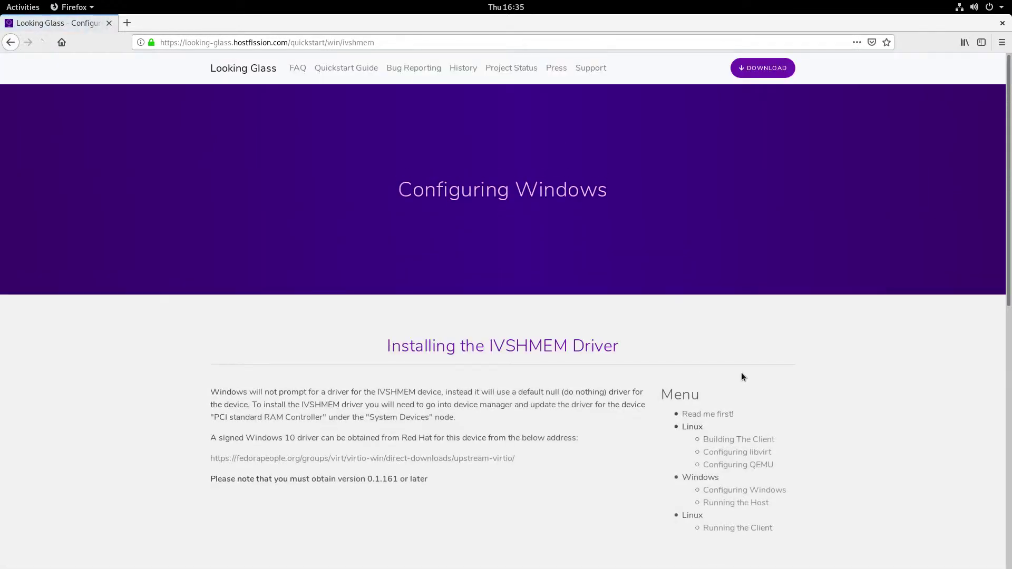
scroll(414, 369, "down", 3)
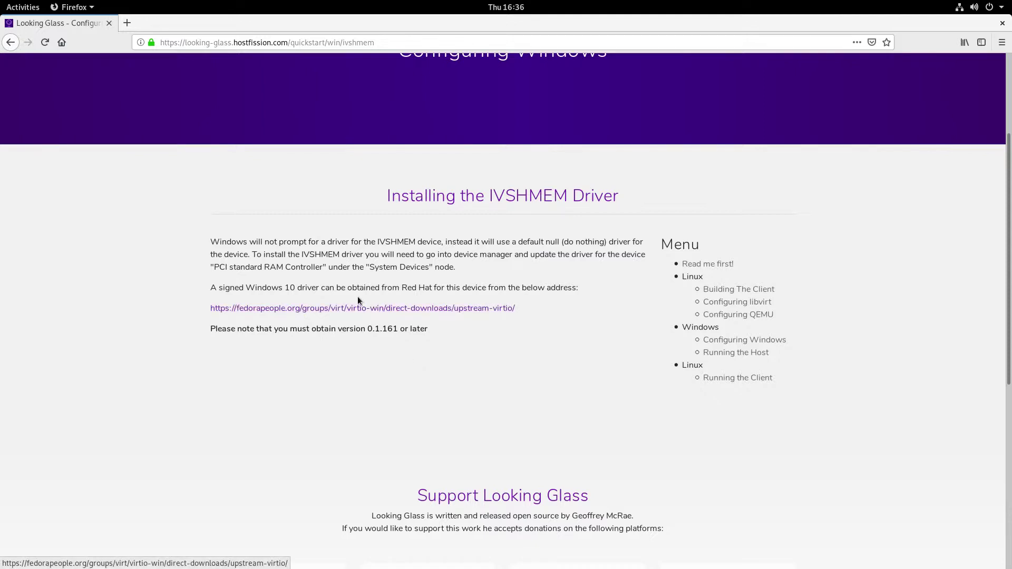
- Switch to the Virtual Machine Manager window listing the win10 VM
key("super")
left_click(978, 92)
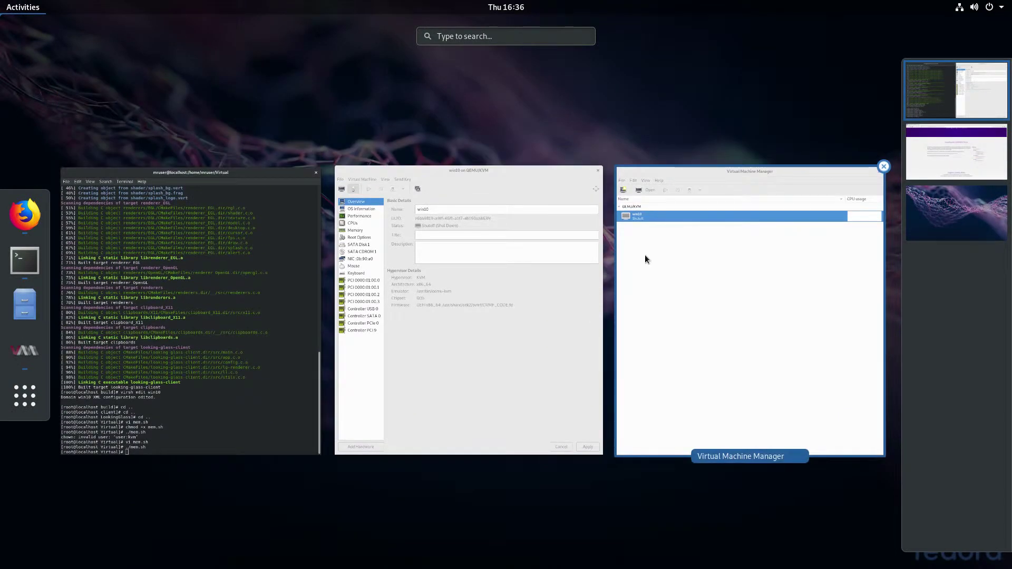
left_click(666, 254)
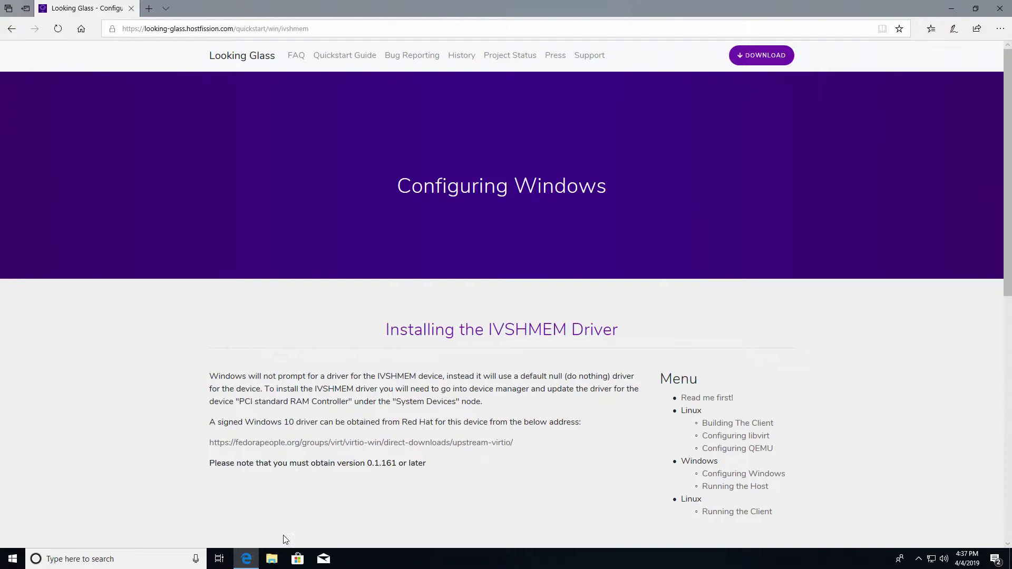
- In the Windows VM, search for and open Device Manager
left_click(74, 561)
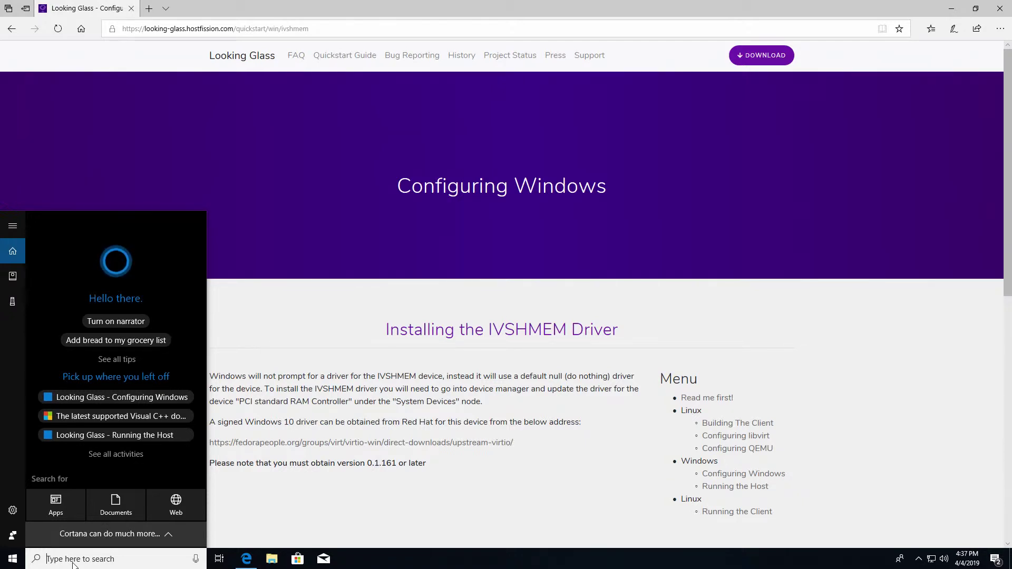
type("di")
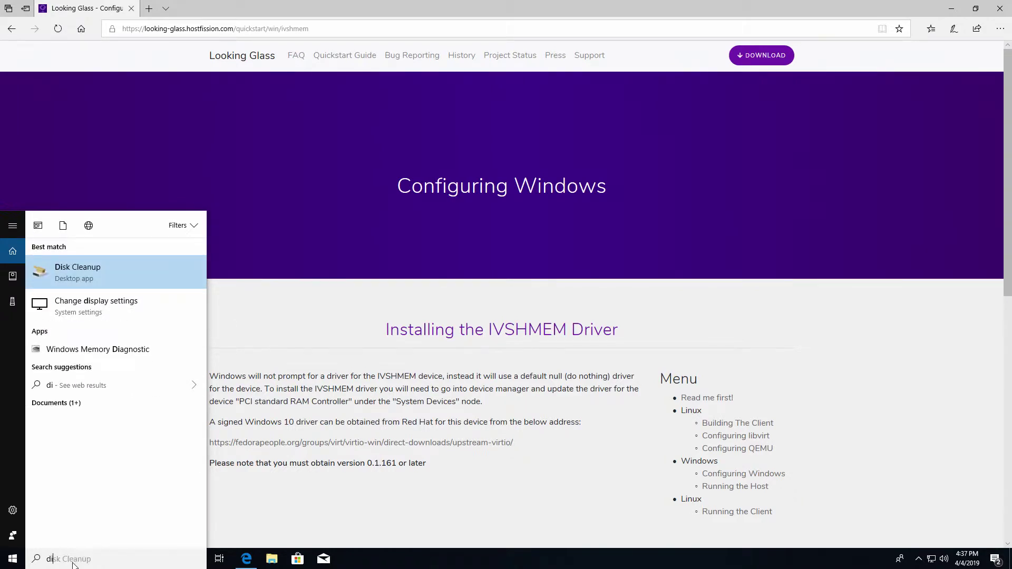
key("BackSpace")
type("evi")
key("Return")
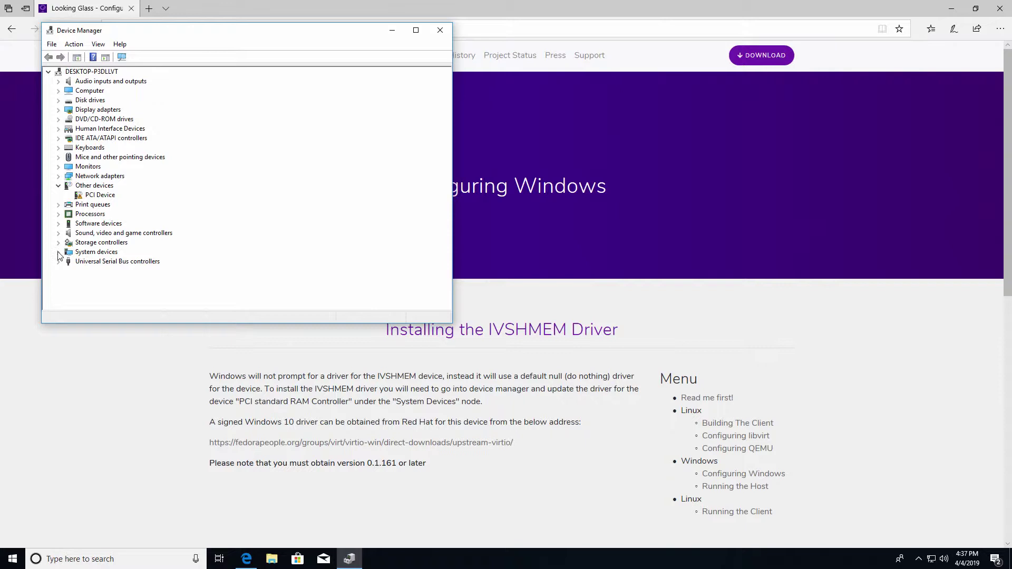
- Start a driver update for the PCI standard RAM Controller under System devices, choosing to browse the computer for drivers
left_click(59, 253)
scroll(131, 272, "down", 2)
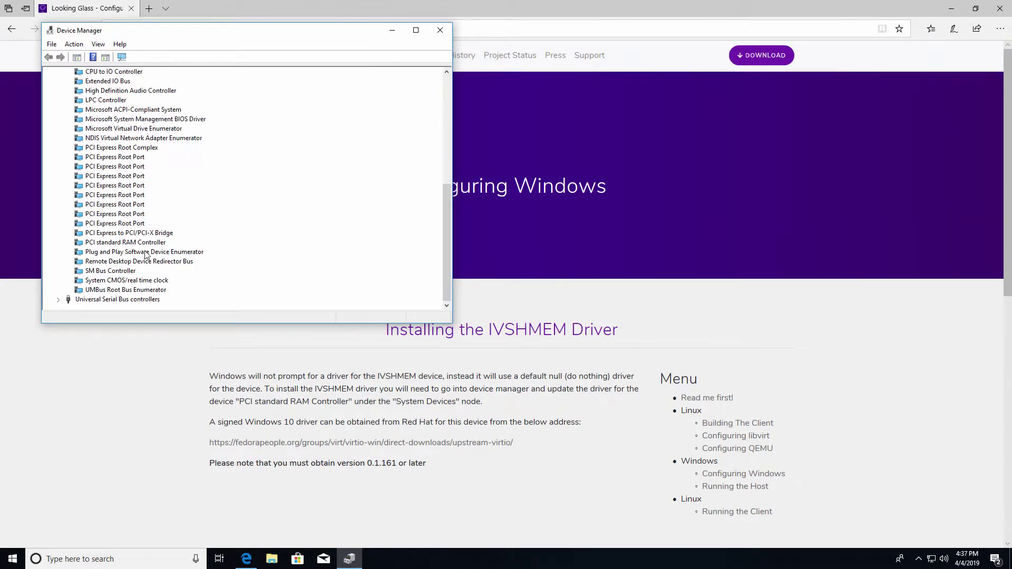
left_click(124, 243)
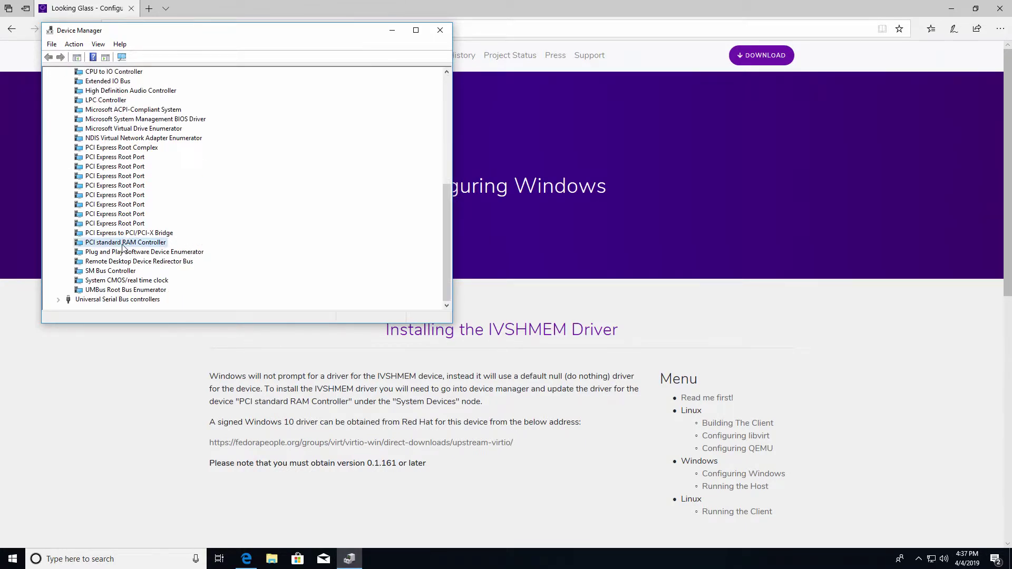
right_click(123, 244)
left_click(145, 252)
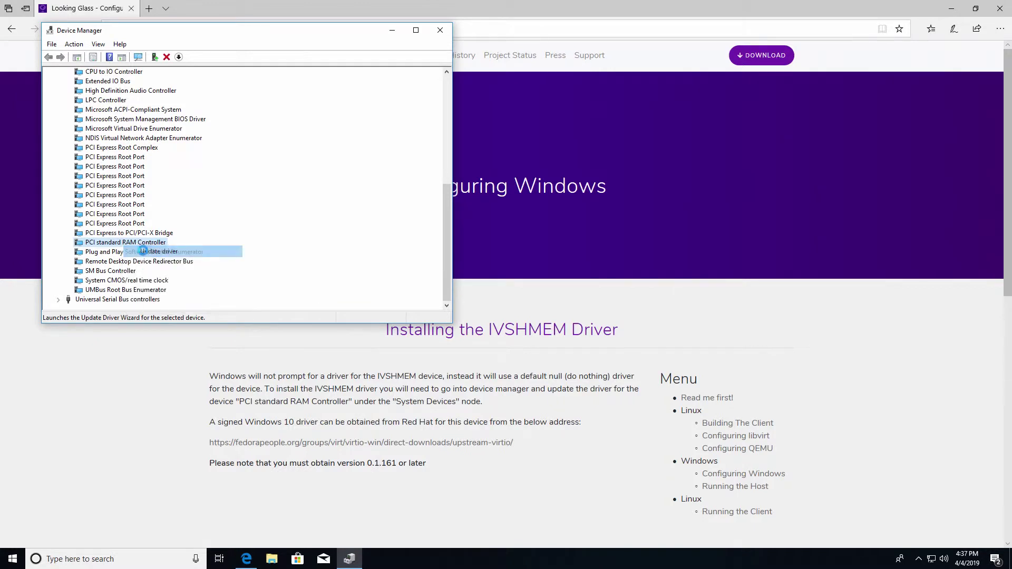
left_click(164, 214)
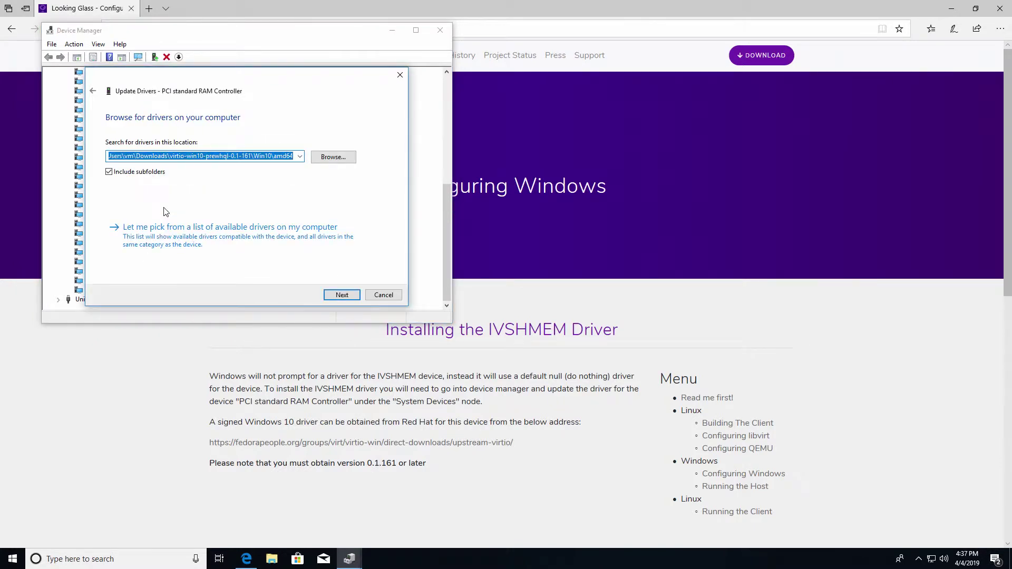
- Install the driver from the amd64 folder under virtio-win10-prewhql-0.1-161\Win10 in Downloads, then close the wizard and Device Manager
left_click(332, 158)
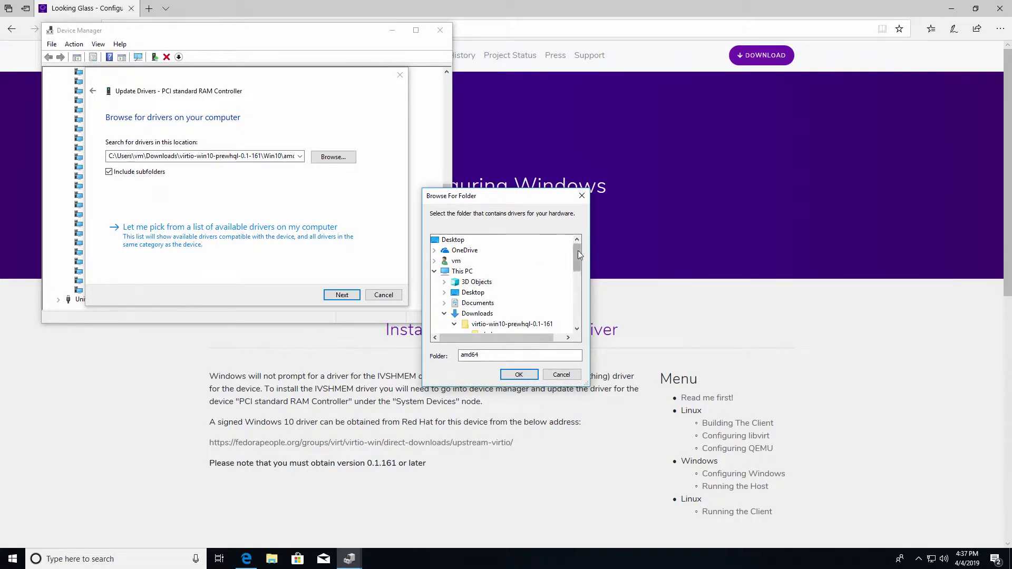
left_click_drag(576, 257, 577, 284)
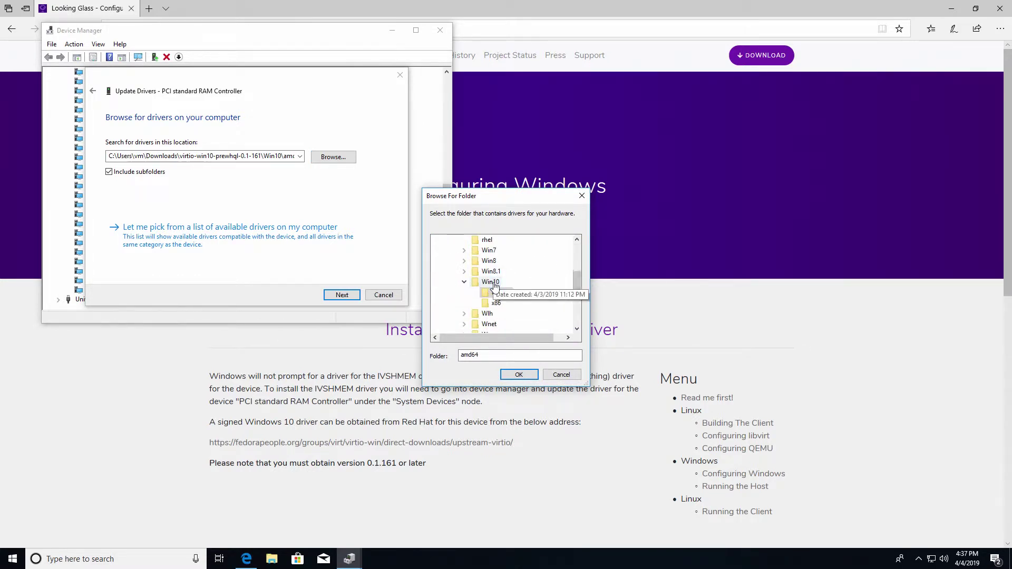
left_click(523, 375)
left_click(340, 296)
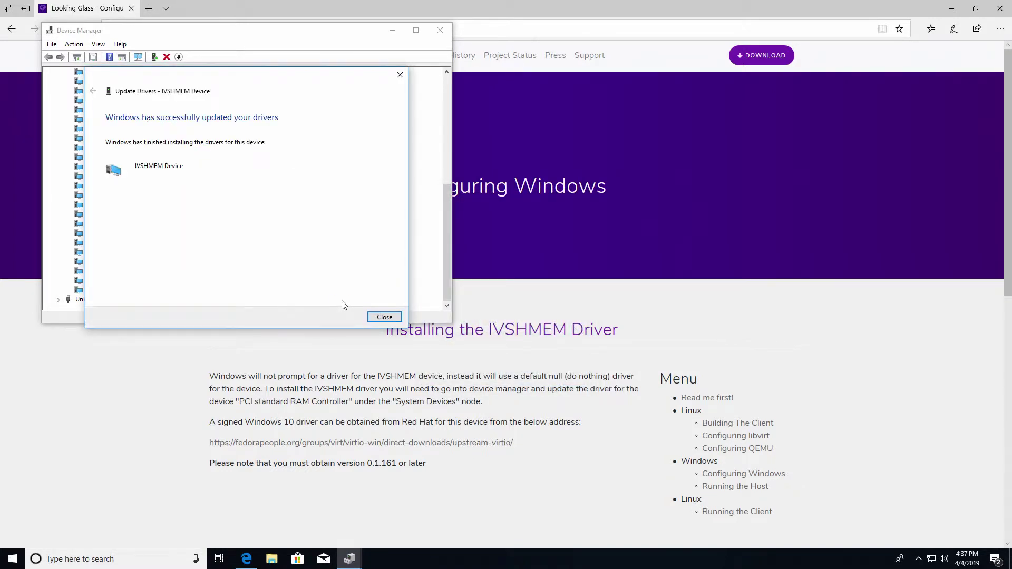
left_click(384, 318)
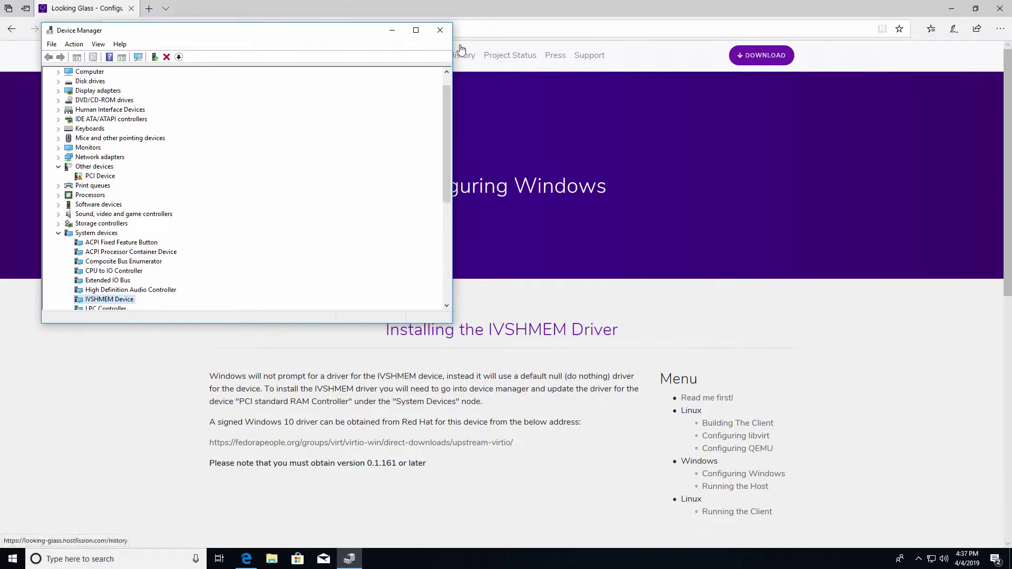
left_click(440, 30)
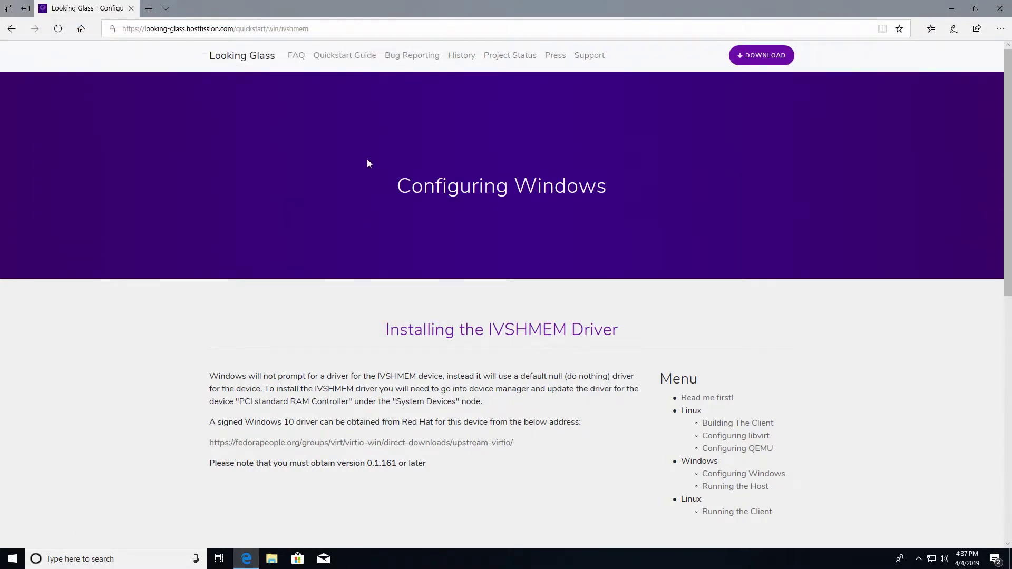
- Open the guide's Running the Host page and read the Windows host application instructions
scroll(799, 482, "down", 3)
left_click(732, 336)
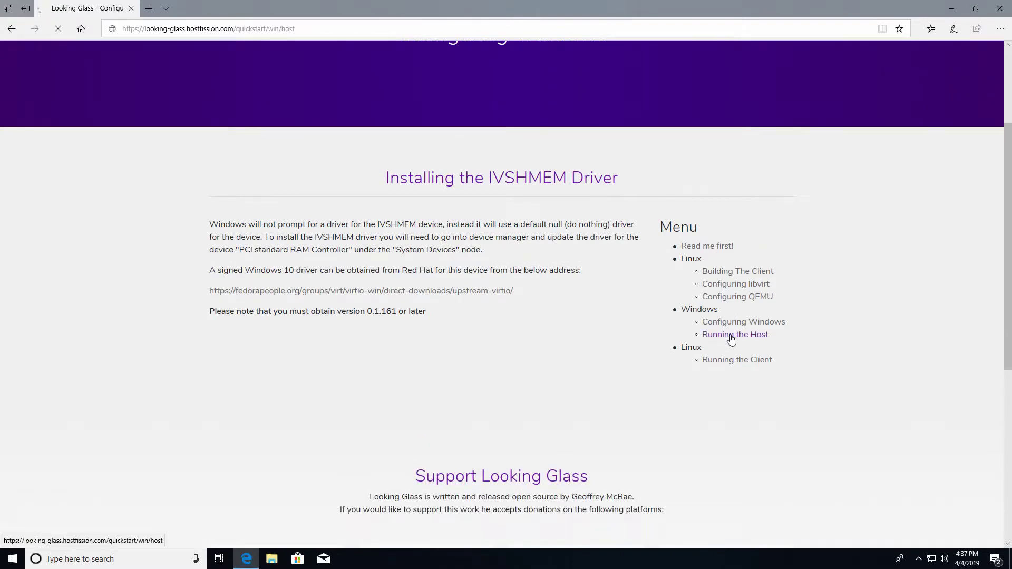
scroll(408, 378, "down", 6)
scroll(407, 371, "up", 4)
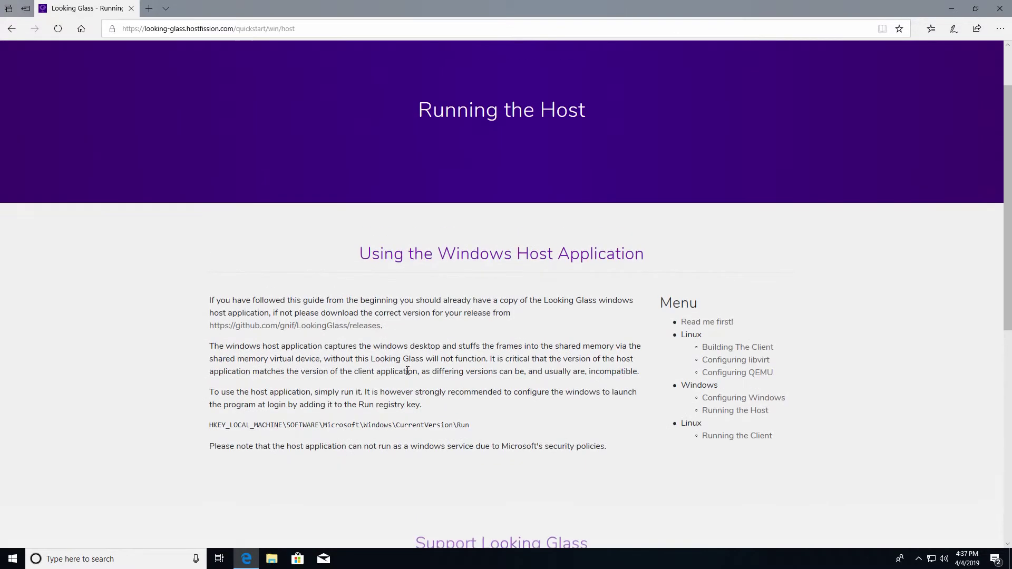
- Open the LookingGlass GitHub releases page from the guide and locate the looking-glass-host.exe asset above release a11
left_click(365, 327)
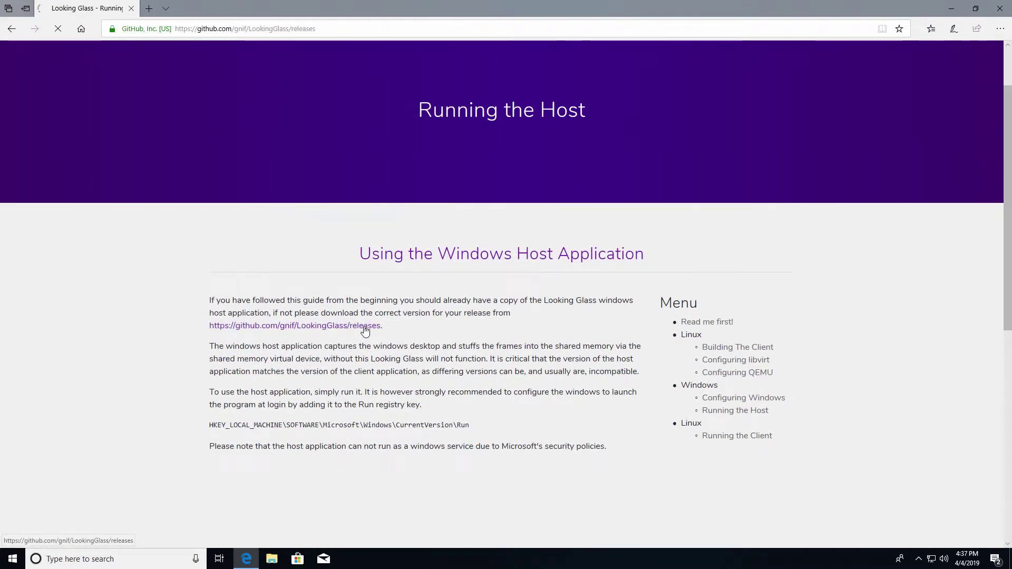
scroll(401, 317, "down", 15)
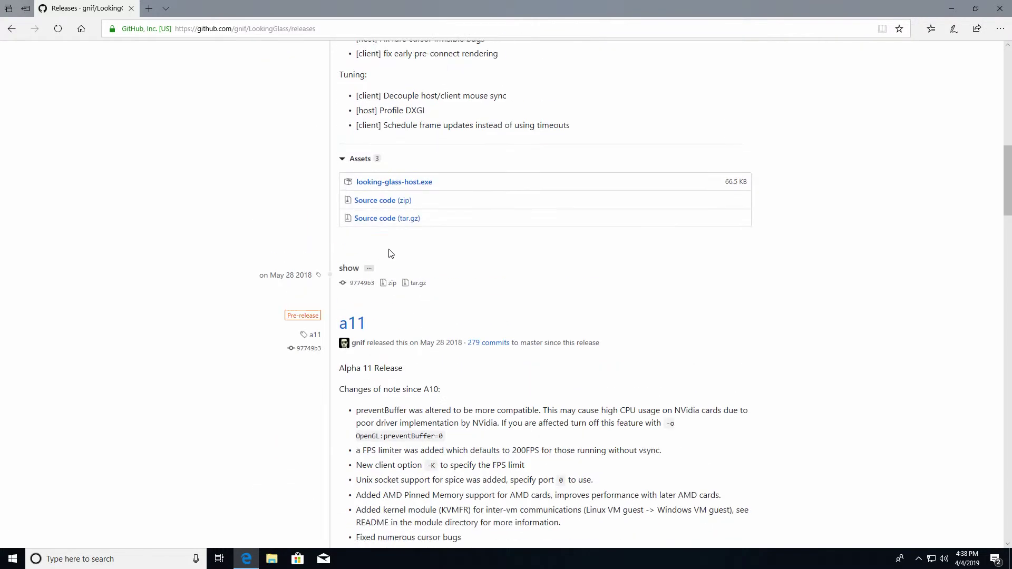
scroll(391, 253, "up", 1)
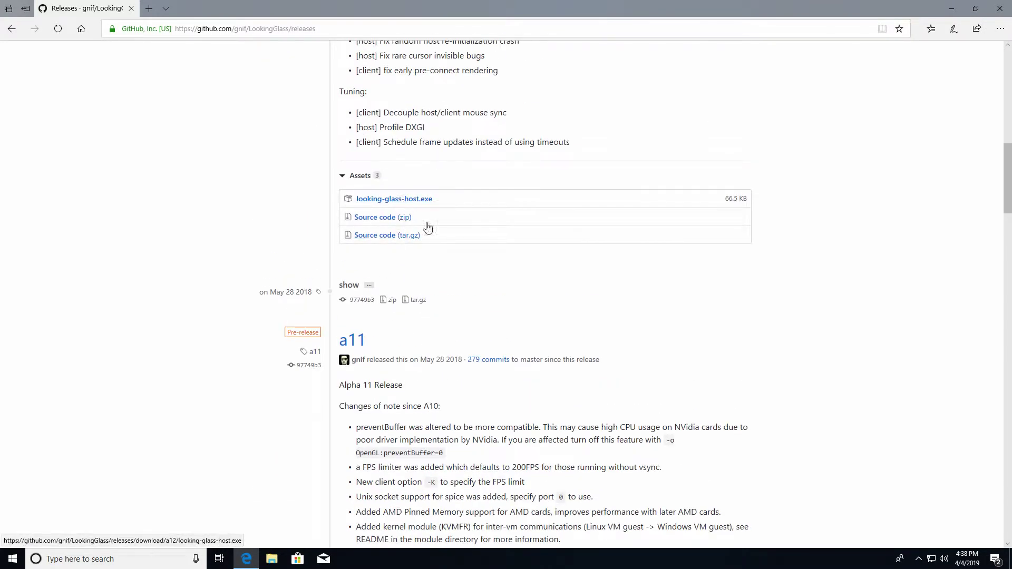
- Open Local Disk (C:) in File Explorer to locate the looking-glass-host application
left_click(275, 562)
left_click(309, 319)
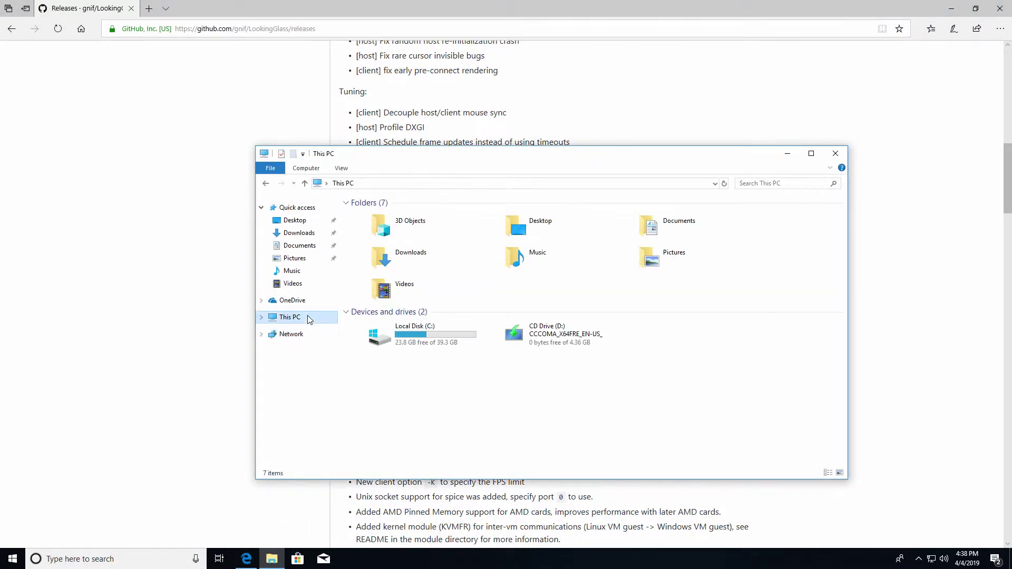
double_click(406, 336)
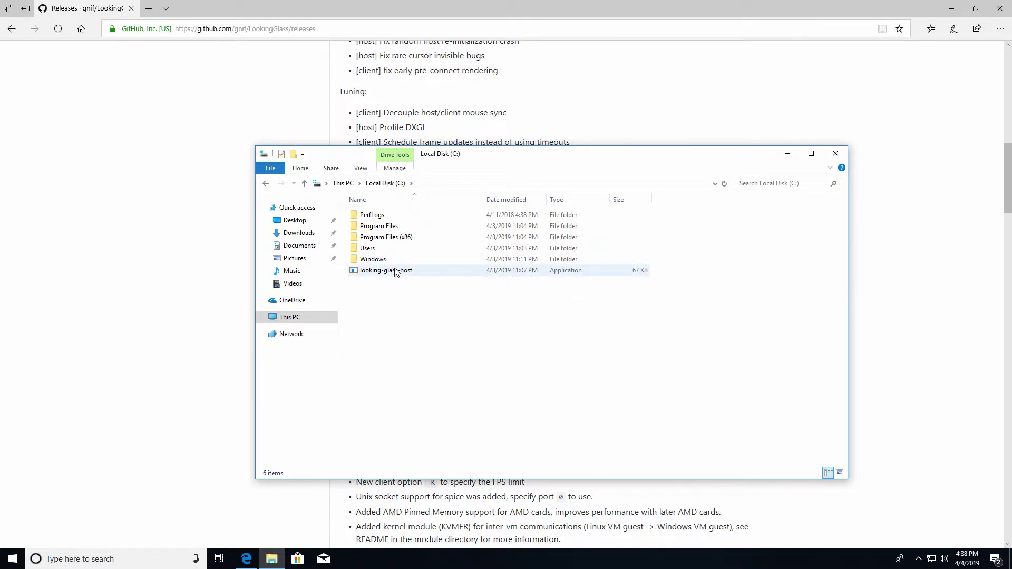
- Search Windows for "sche" and open Task Scheduler
left_click(134, 554)
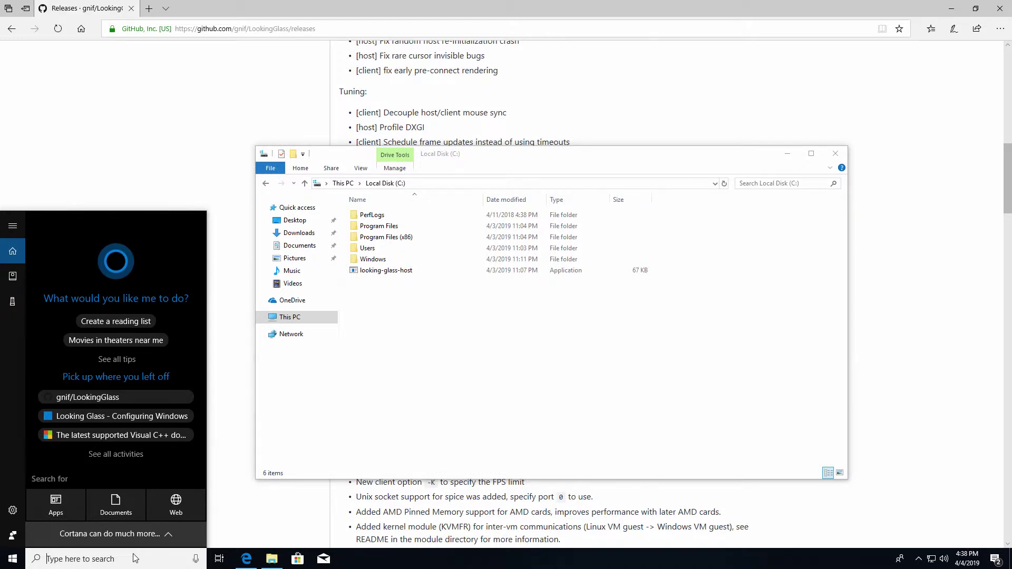
type("sche")
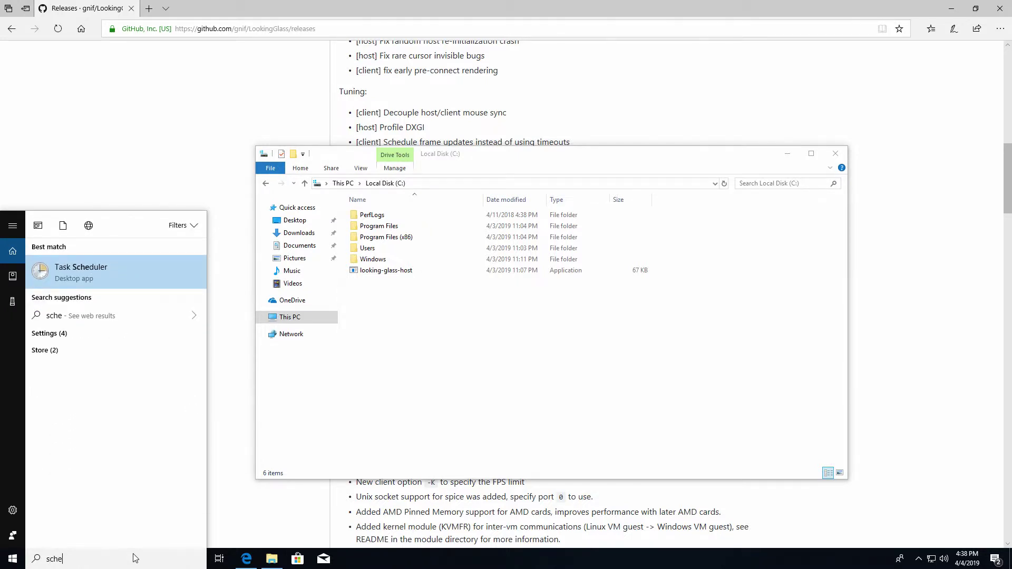
key("Return")
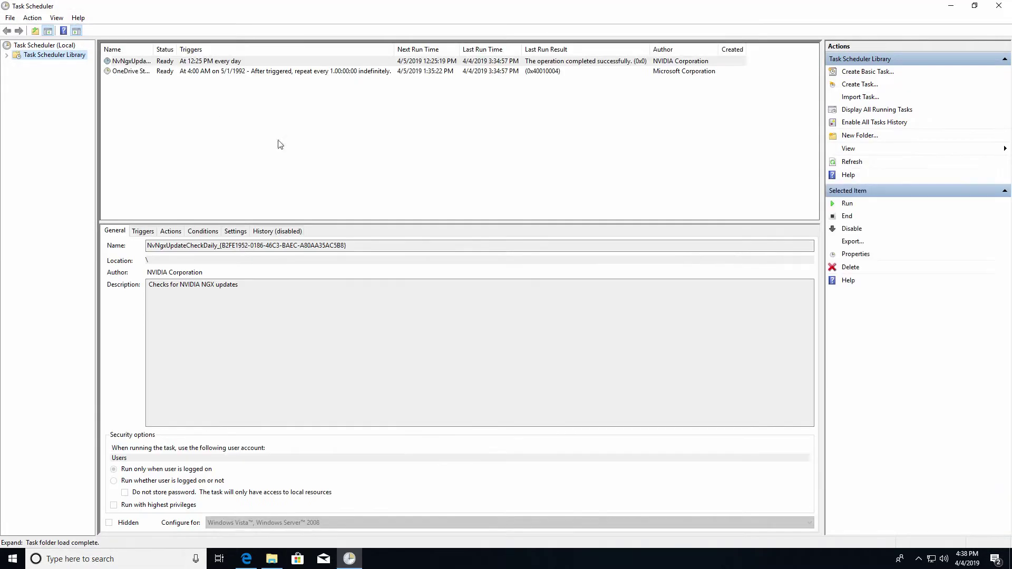
- Begin a basic task named LG with the trigger "When I log on"
left_click(863, 74)
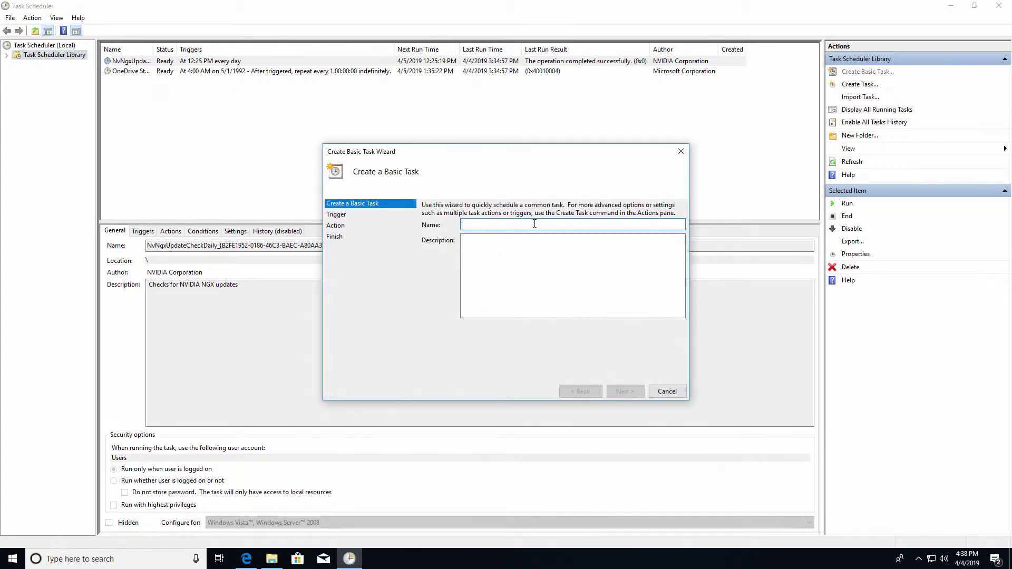
type("LG")
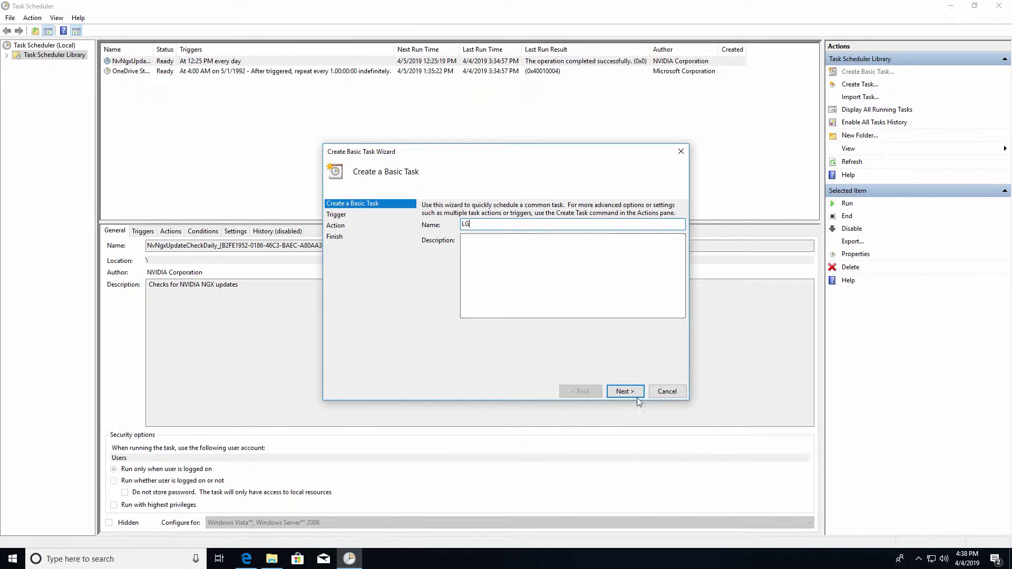
left_click(625, 391)
left_click(457, 283)
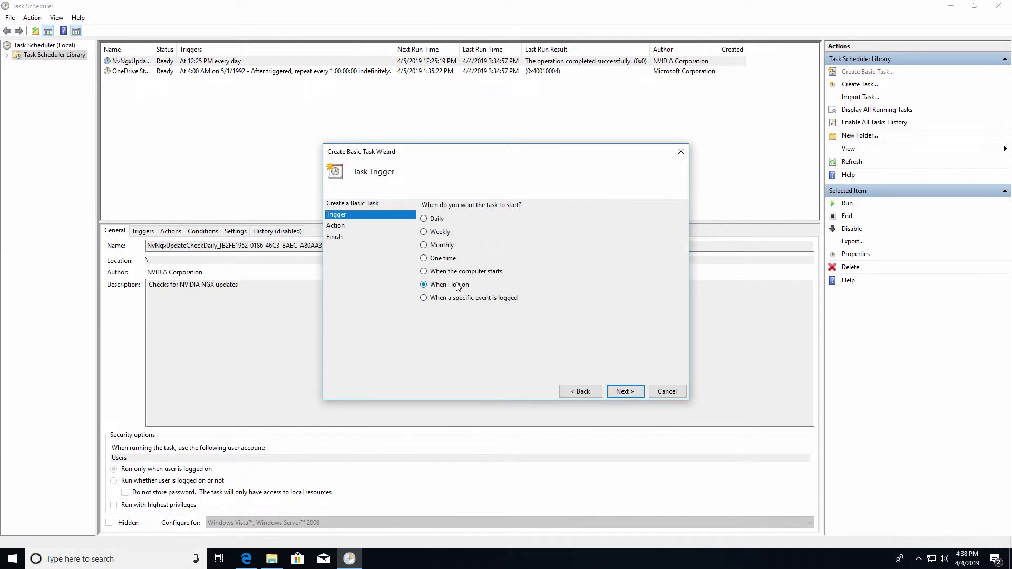
left_click(619, 390)
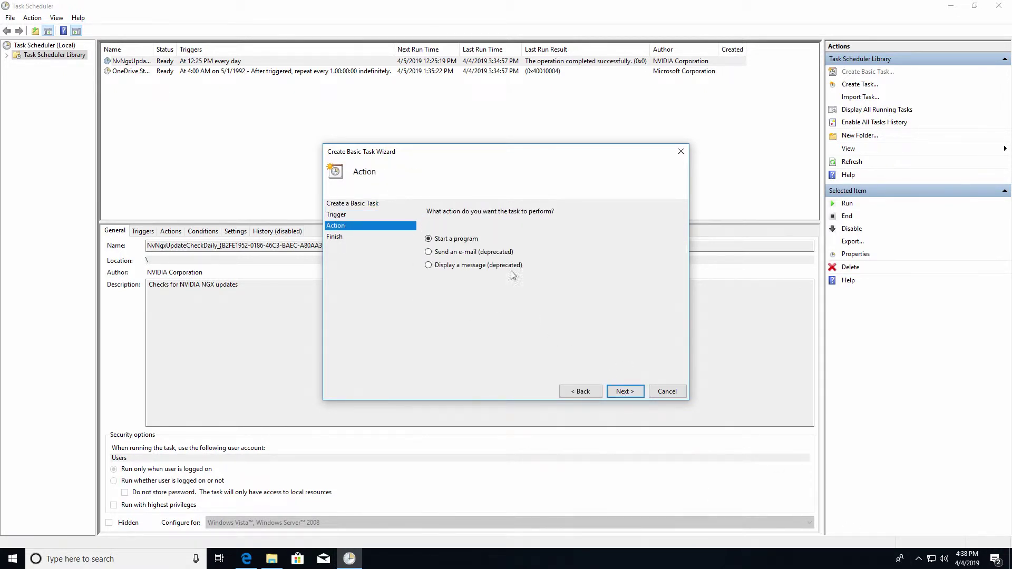
- Have the task start the looking-glass-host program from Local Disk (C:) and finish creating it
left_click(628, 394)
left_click(653, 231)
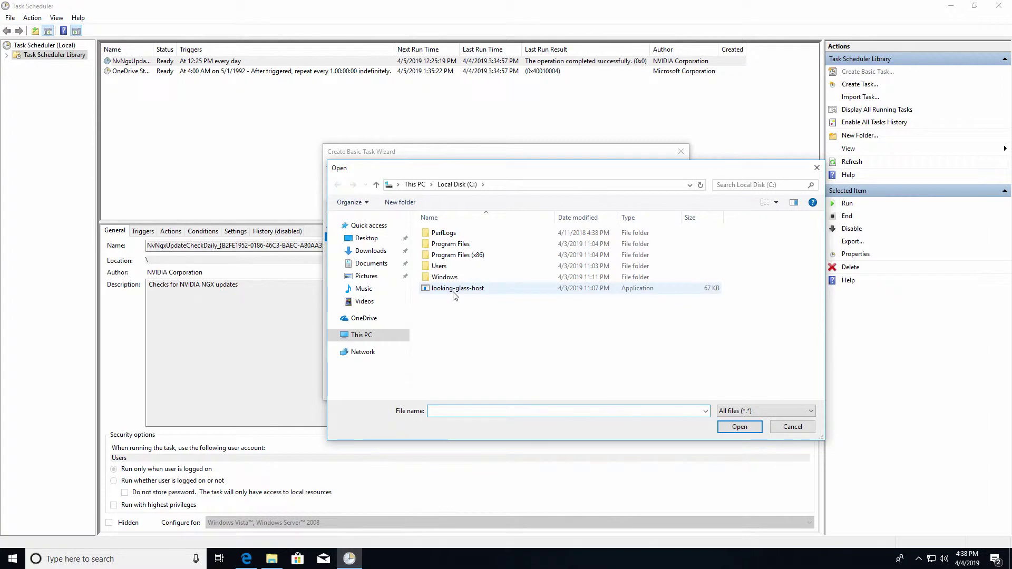
left_click(454, 290)
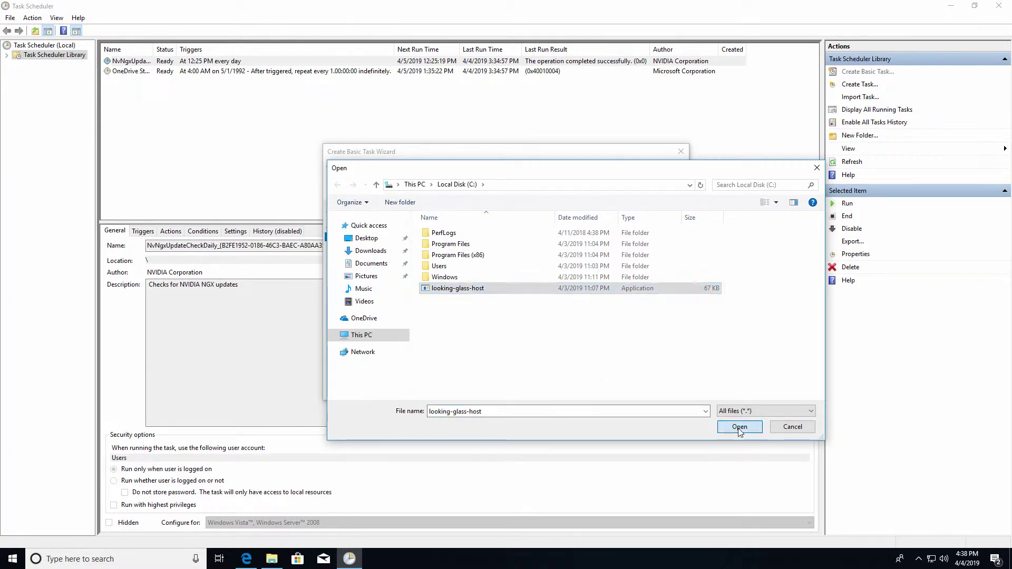
left_click(740, 426)
left_click(626, 391)
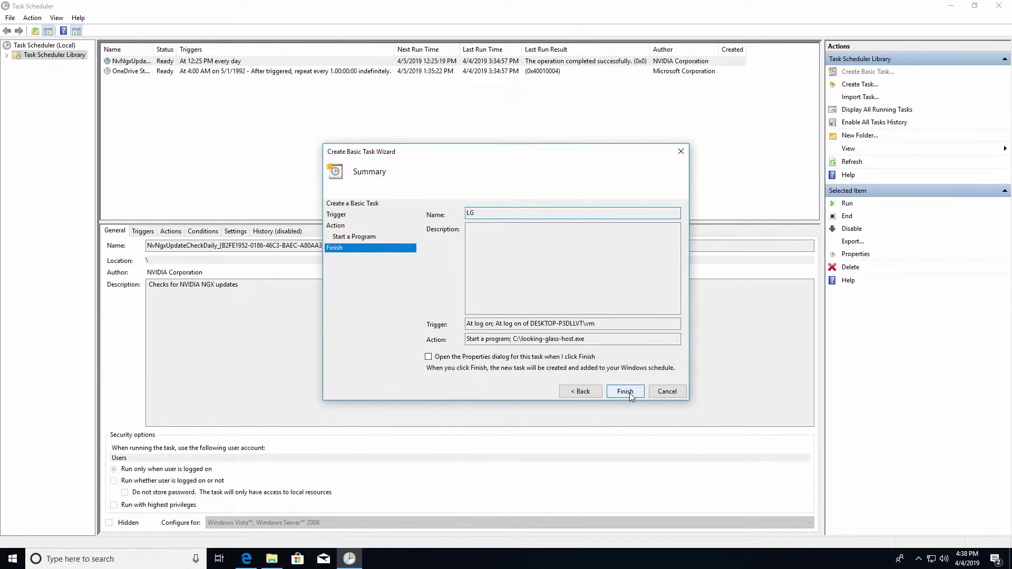
left_click(625, 391)
- Open the LG task's properties, enable Run with highest privileges and configure it for Windows 10
left_click(241, 62)
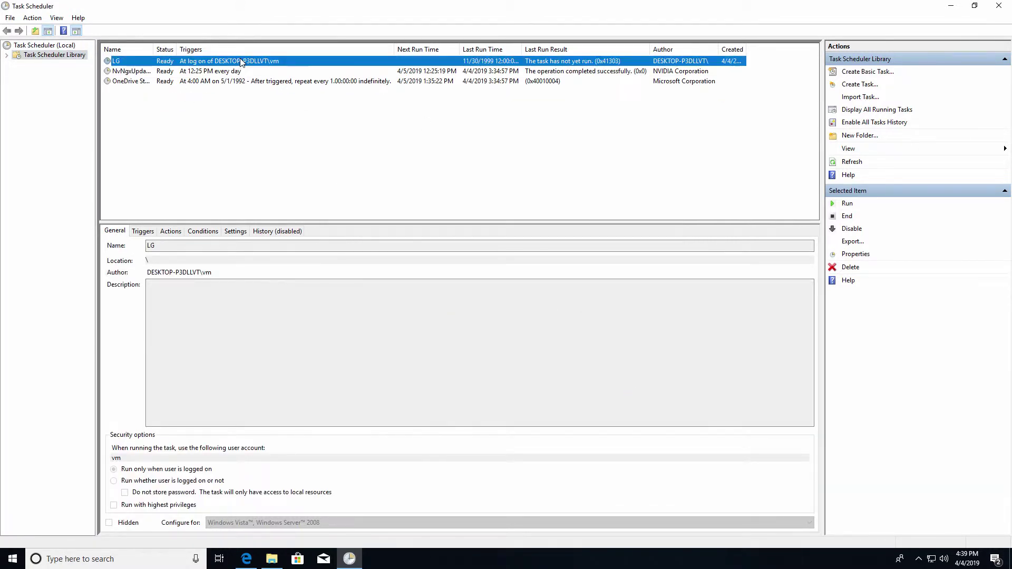
right_click(241, 62)
left_click(272, 109)
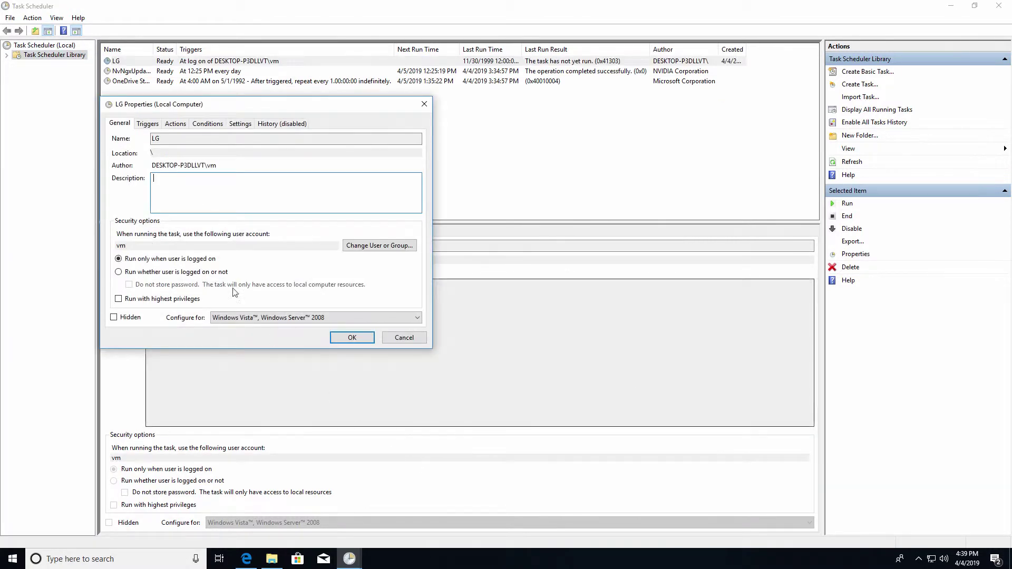
left_click(118, 299)
left_click(278, 318)
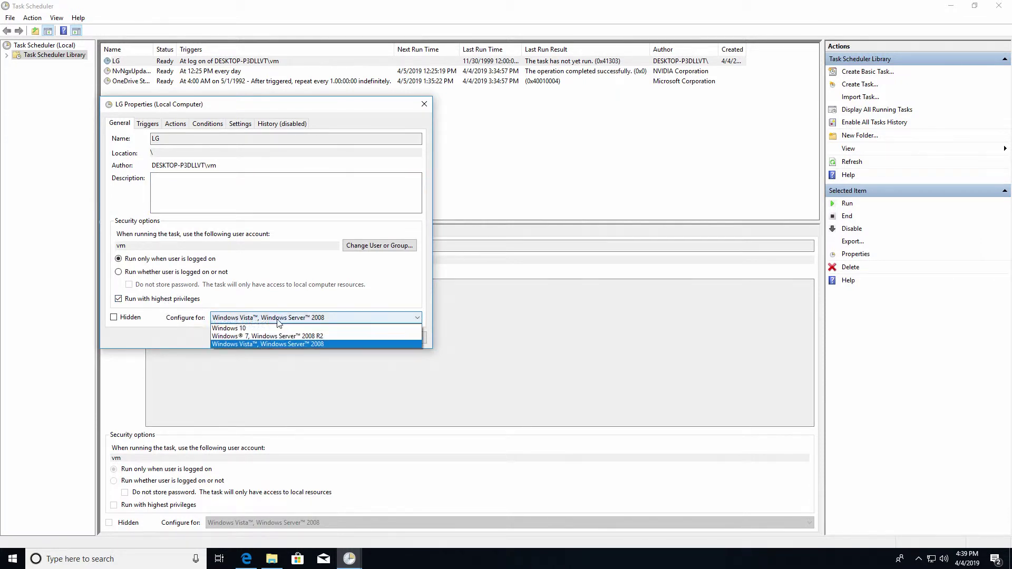
left_click(274, 328)
- Edit the LG task's log-on trigger to delay the task for 10 seconds
left_click(149, 124)
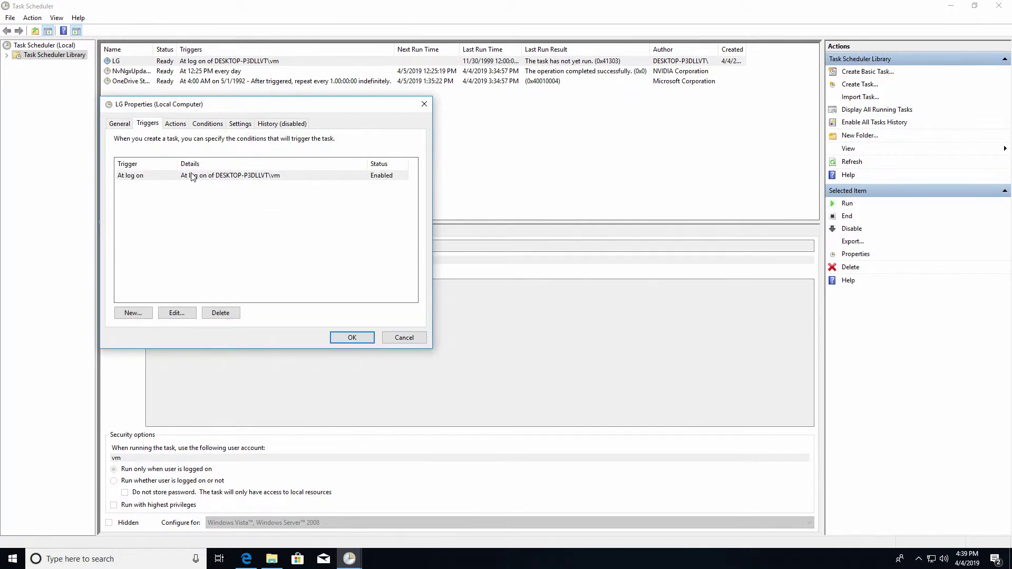
double_click(244, 180)
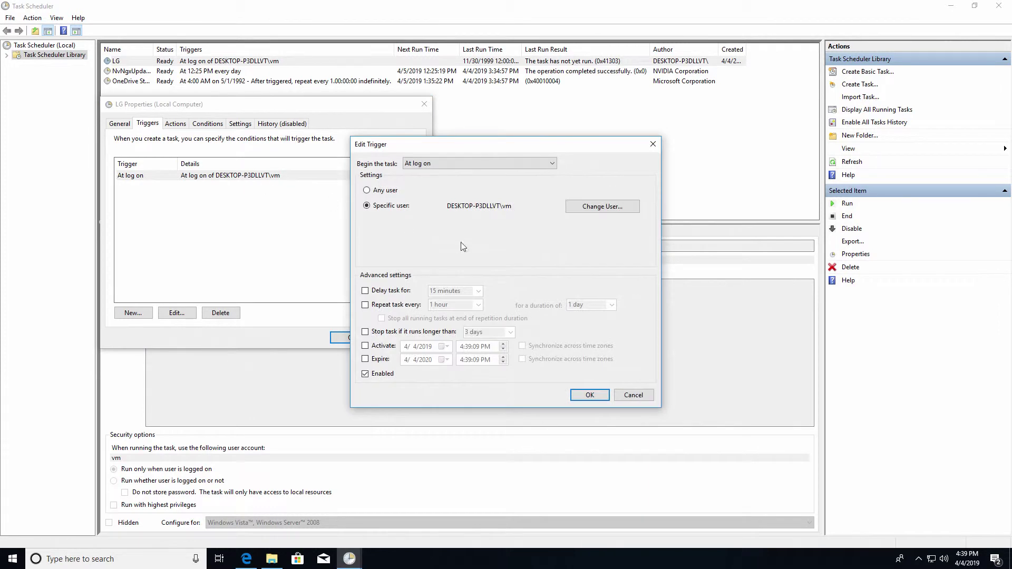
left_click(365, 290)
left_click(479, 292)
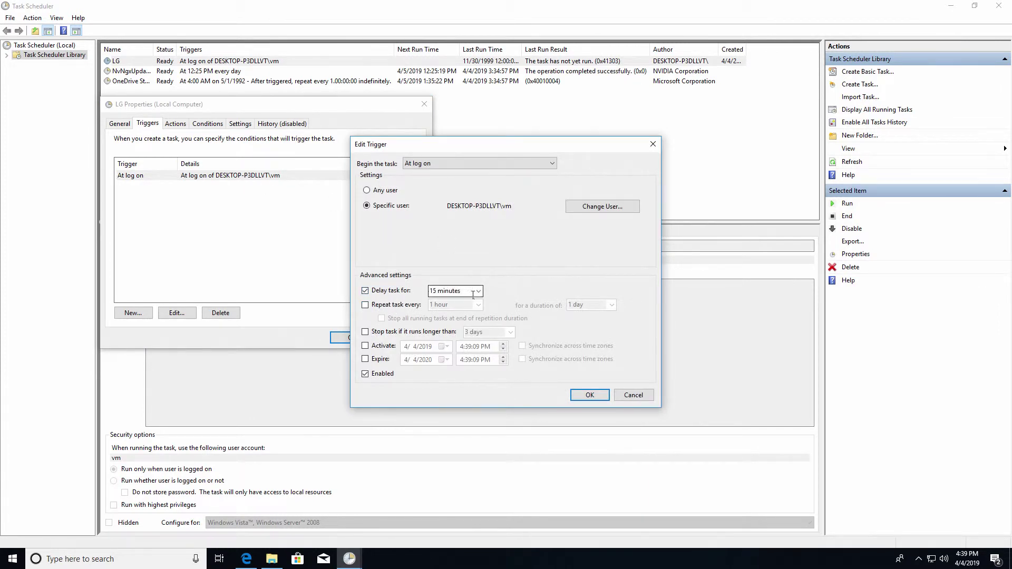
left_click(441, 296)
double_click(435, 291)
type("10 seconds")
left_click(591, 396)
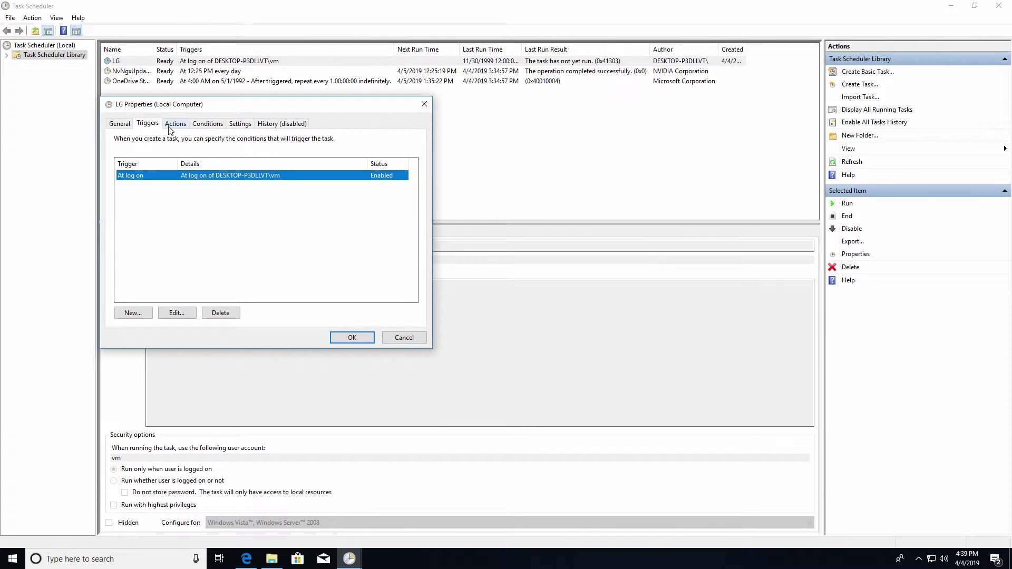
- Review the LG task's actions, conditions, settings and history, and save its properties
left_click(172, 125)
left_click(204, 125)
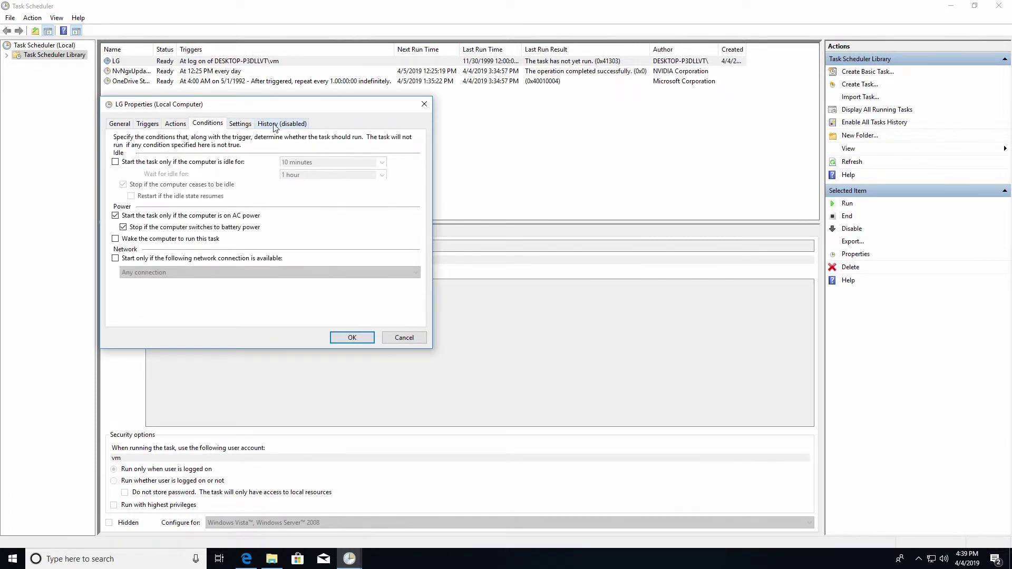
left_click(241, 125)
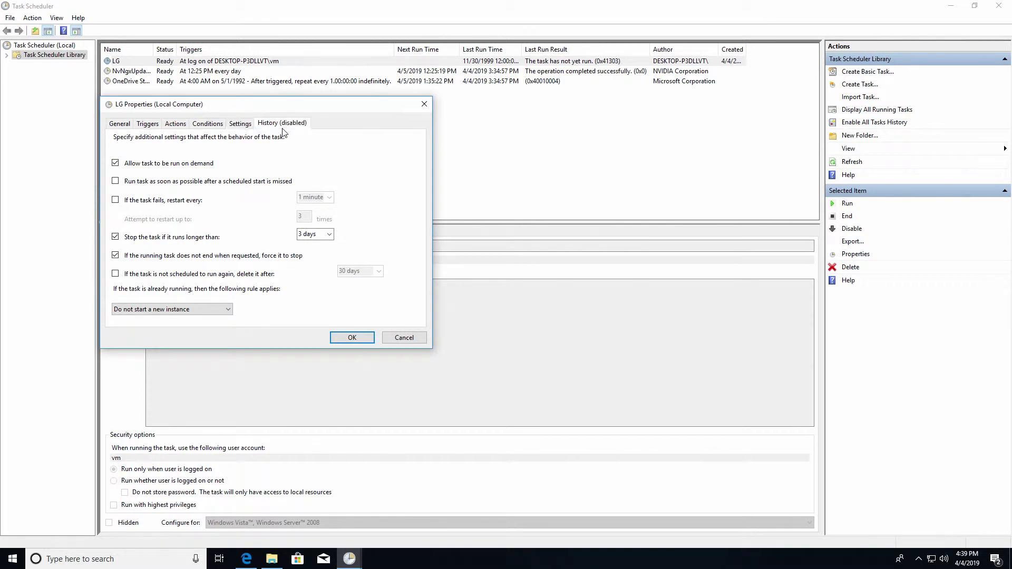
left_click(284, 124)
left_click(353, 338)
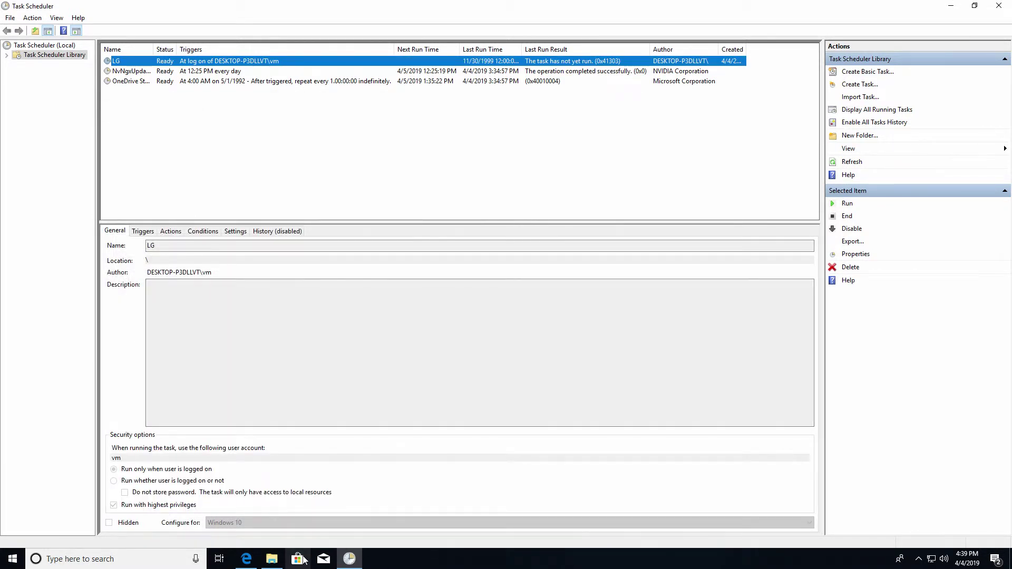
- Switch to File Explorer and open the Downloads folder
left_click(245, 559)
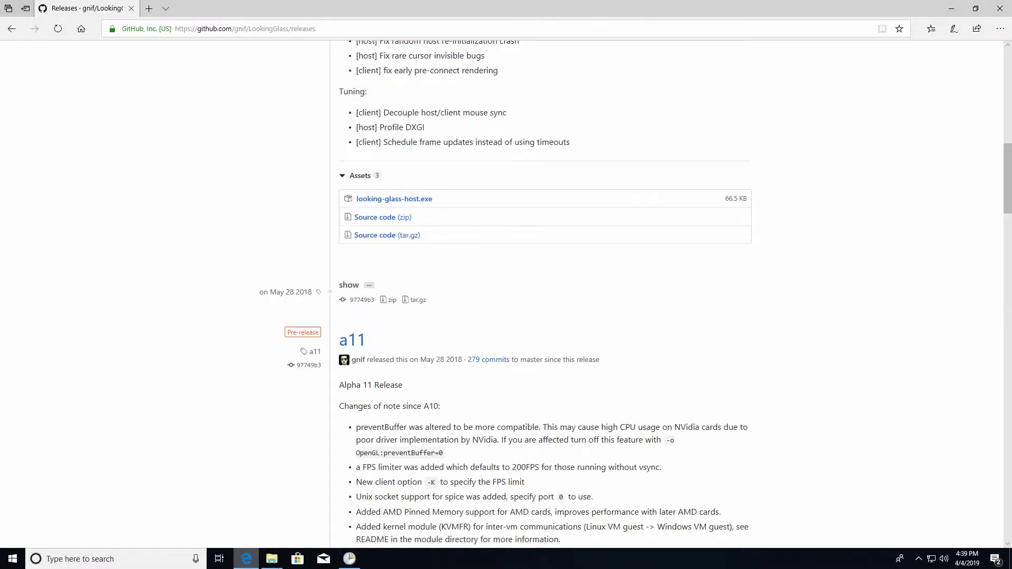
left_click(272, 559)
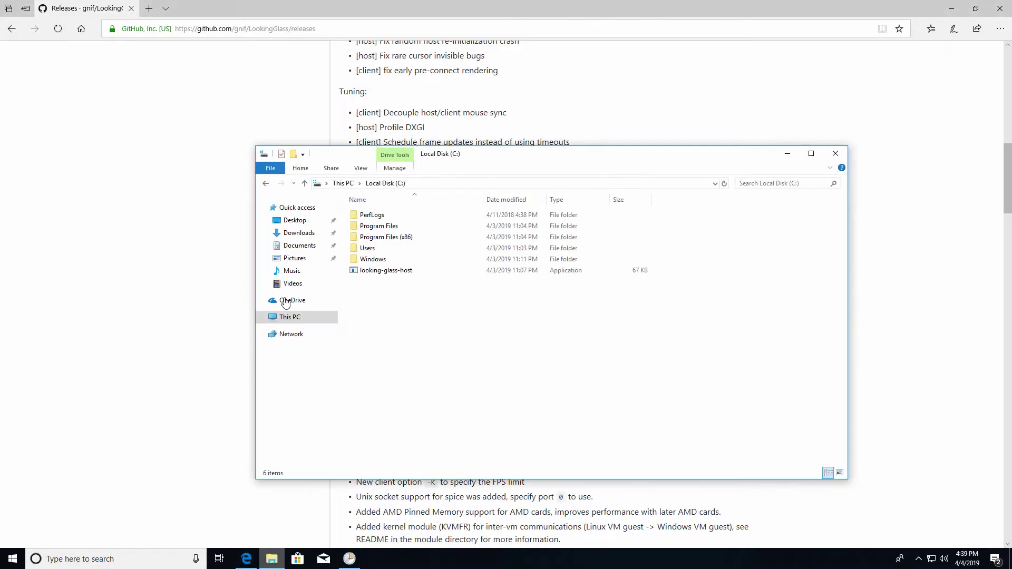
left_click(301, 233)
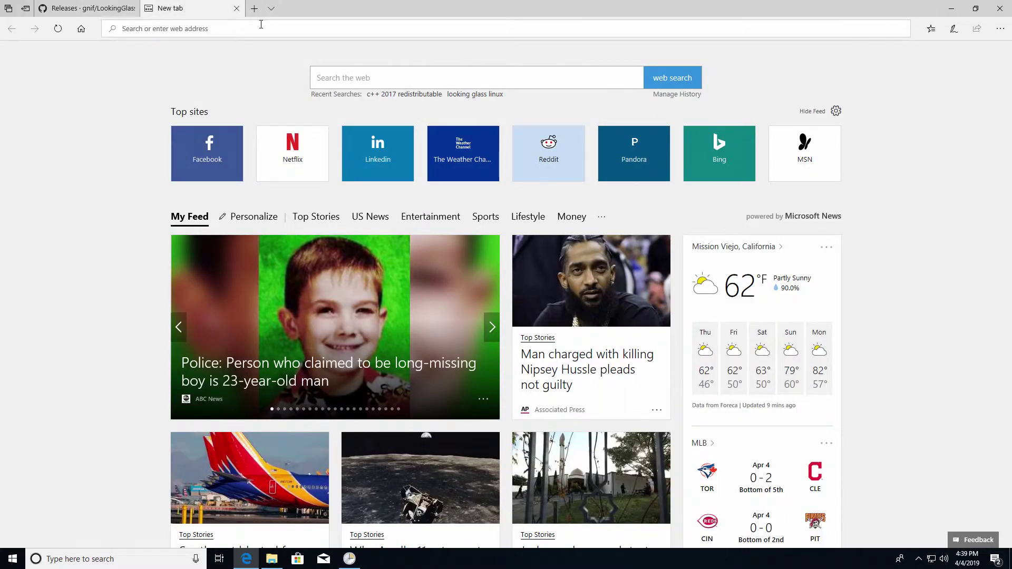
- Search the web in Edge for "c++ 2017 redistributable" and open Microsoft's latest supported Visual C++ downloads page
type("c++ 2017 redistributable")
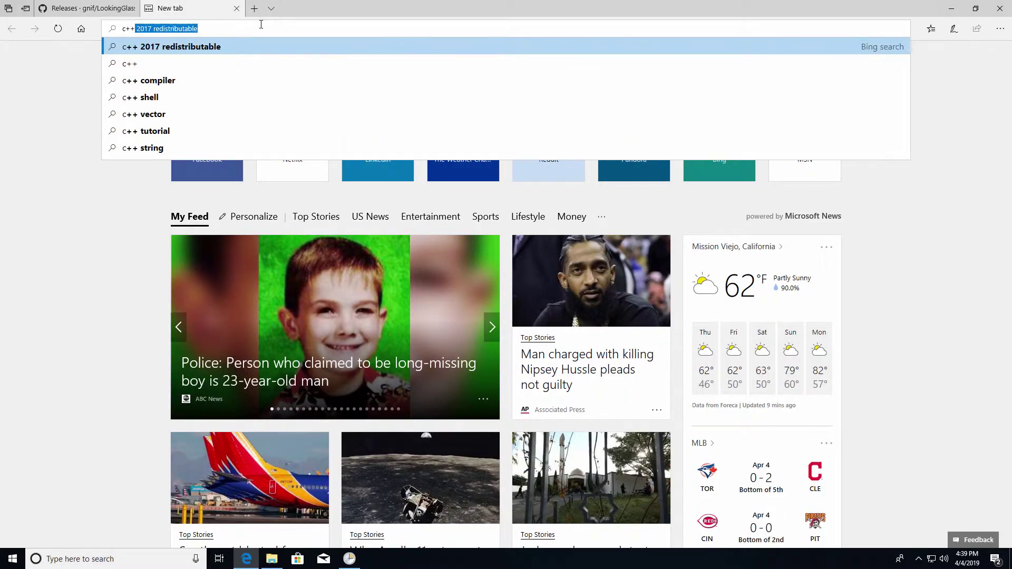
key("Return")
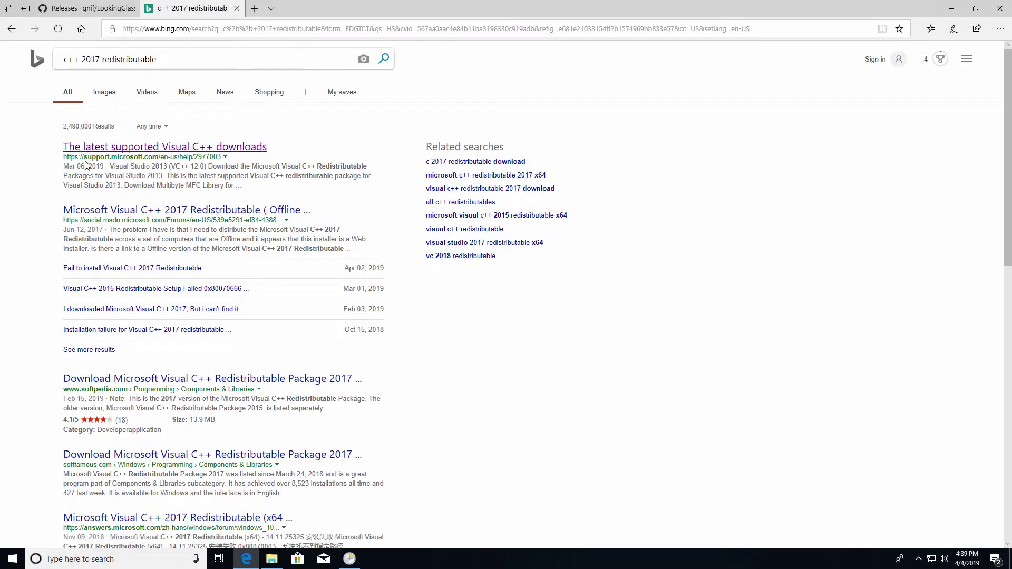
left_click(93, 150)
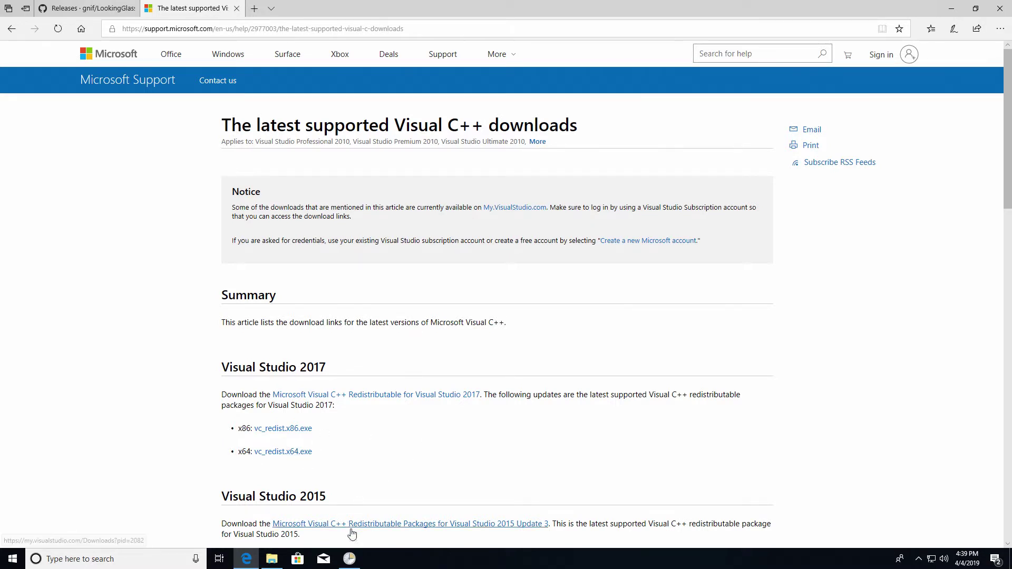
- Install the Visual C++ 2017 Redistributable from vc_redist.x64 in Downloads, accepting the license terms, and close the installer and File Explorer
left_click(273, 560)
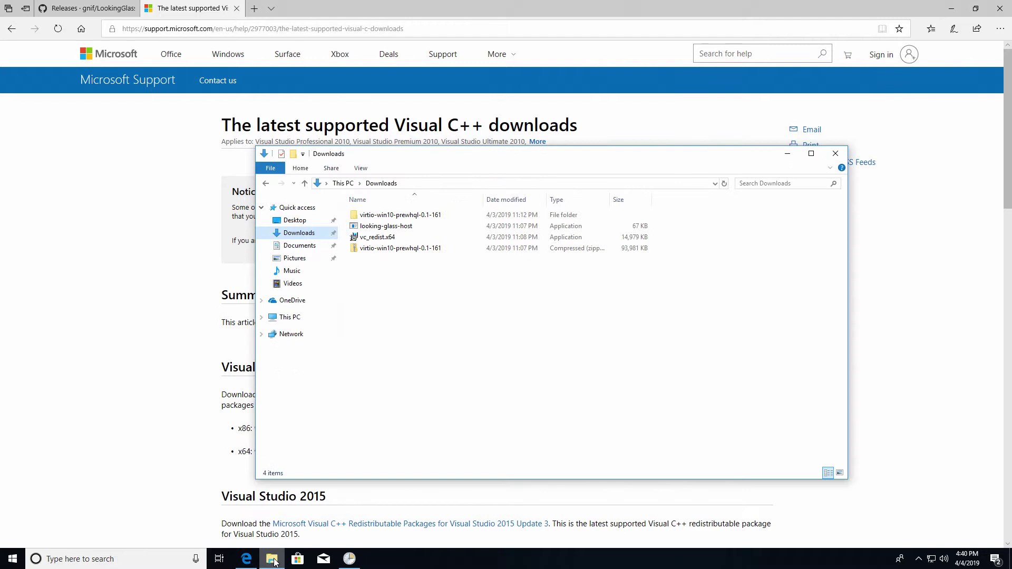
left_click(397, 240)
double_click(397, 239)
left_click(418, 323)
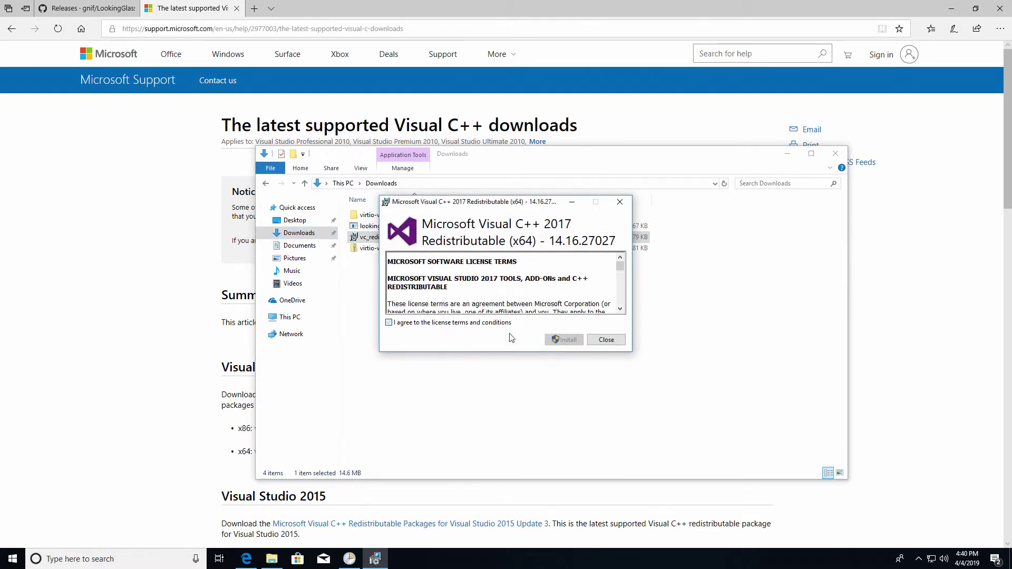
left_click(562, 340)
left_click(469, 349)
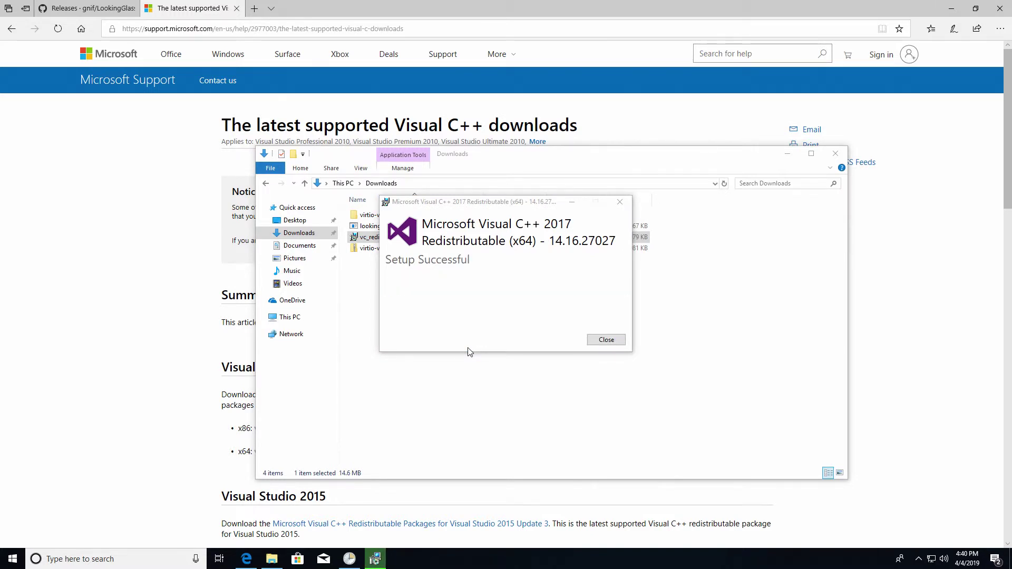
left_click(621, 344)
left_click(836, 154)
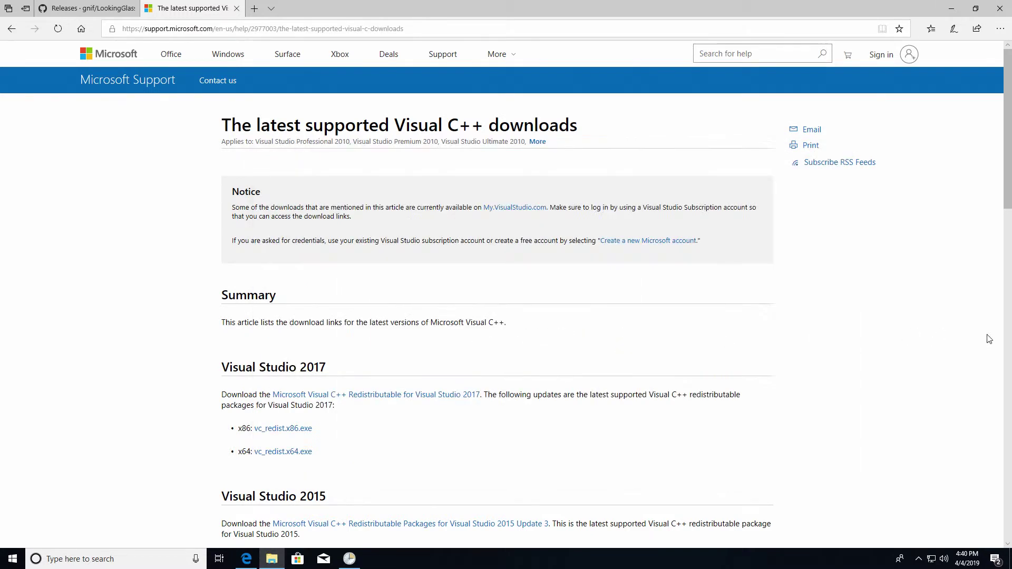
- Switch to Task Scheduler and run the LG task
left_click(350, 558)
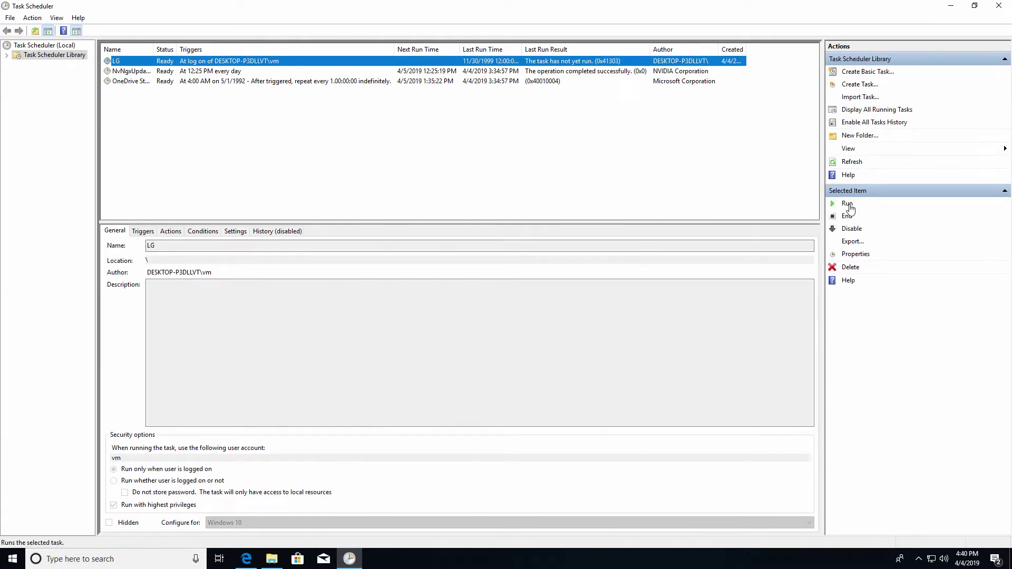
left_click(848, 204)
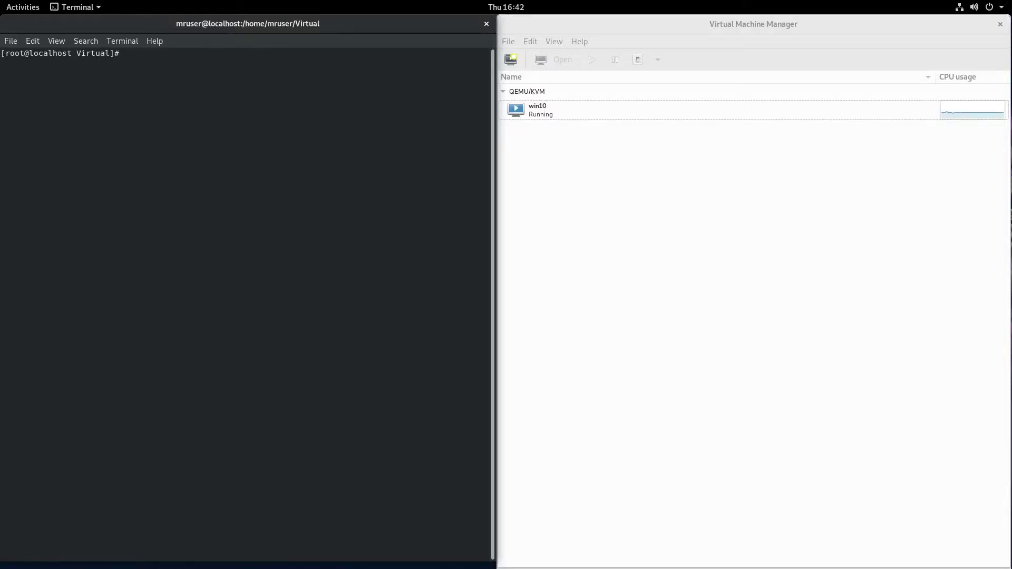
- In the Fedora terminal, change the directory to LookingGlass/client/build/
type("cd Lo")
key("Tab")
type("cli")
key("Tab")
type("bui")
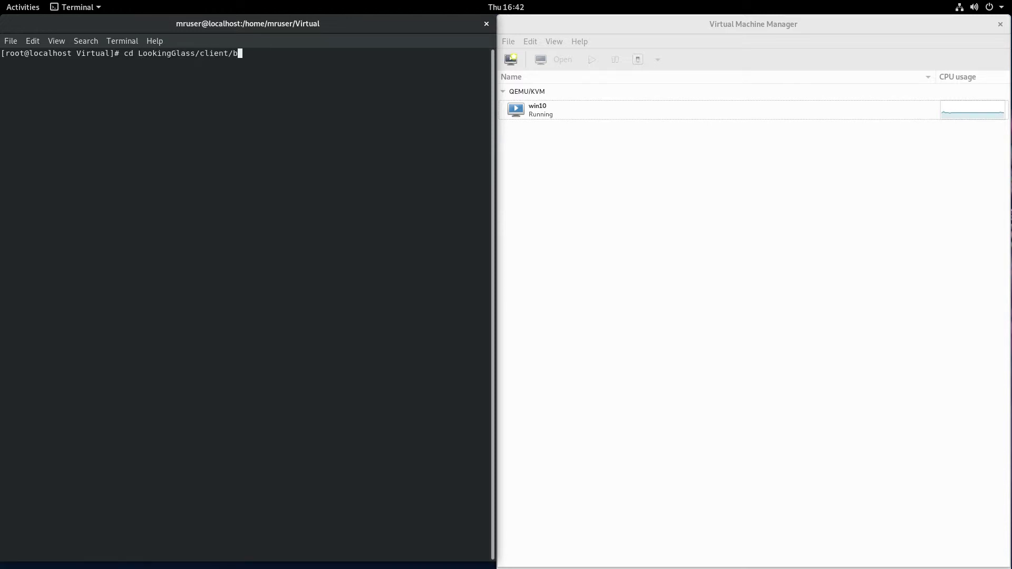
key("Tab")
key("Return")
- Enter the command ./looking-glass-client at the terminal prompt without running it
type("./")
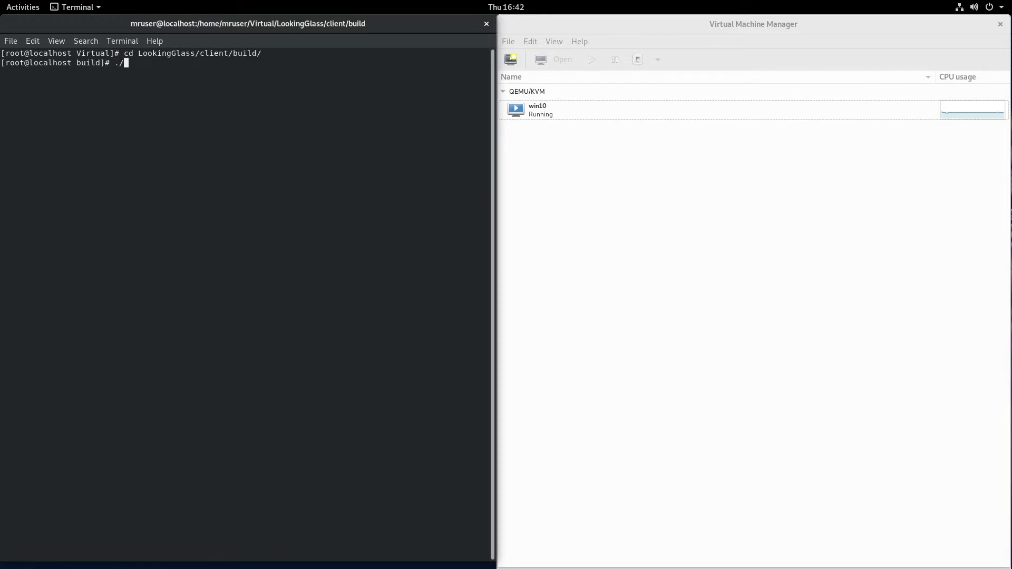
type("lo")
key("Tab")
- Switch to the Looking Glass guide in Firefox, open its Running the Client page and examine the client usage options
mouse_move(0, 0)
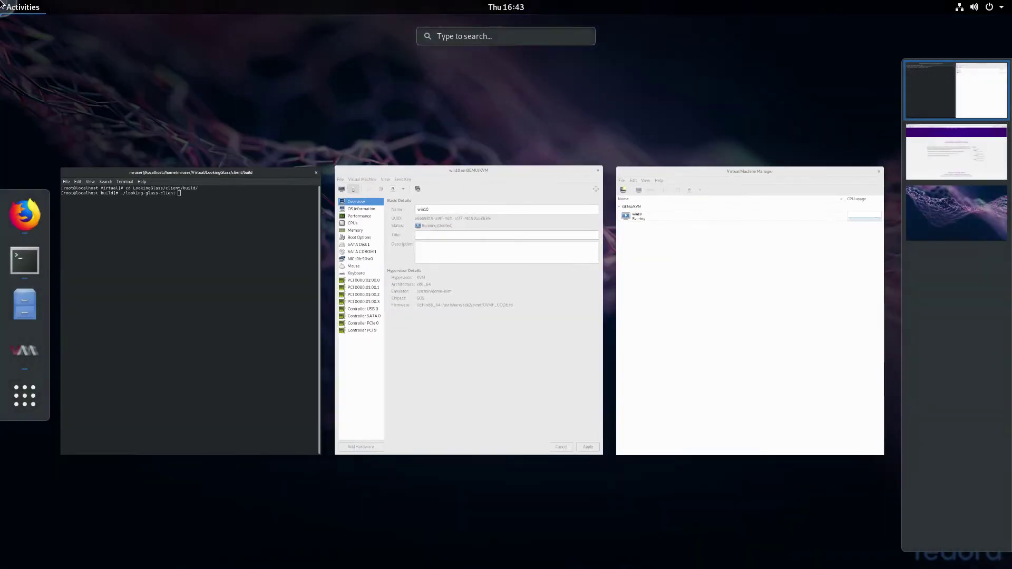
left_click(992, 159)
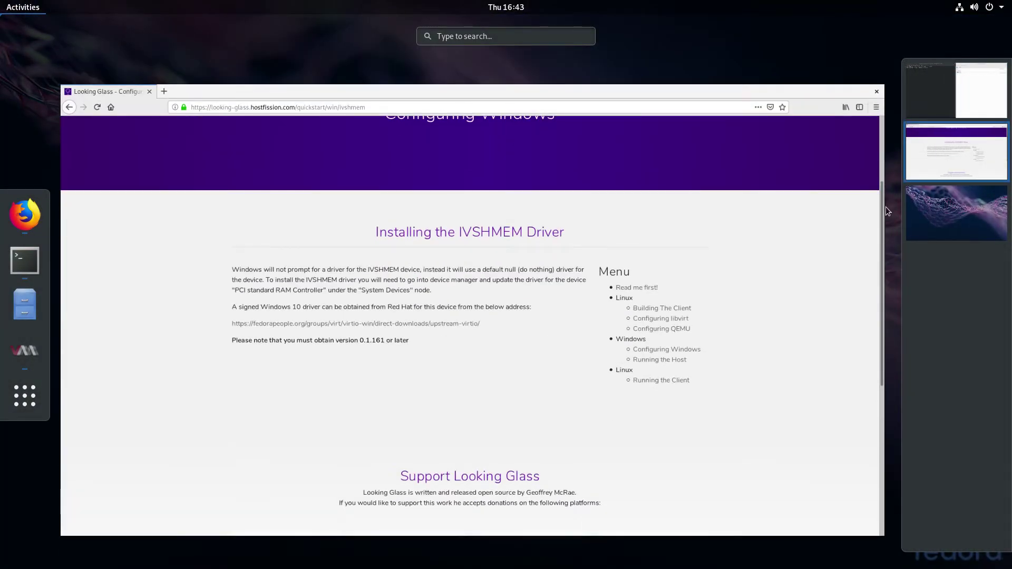
left_click(641, 359)
left_click(728, 380)
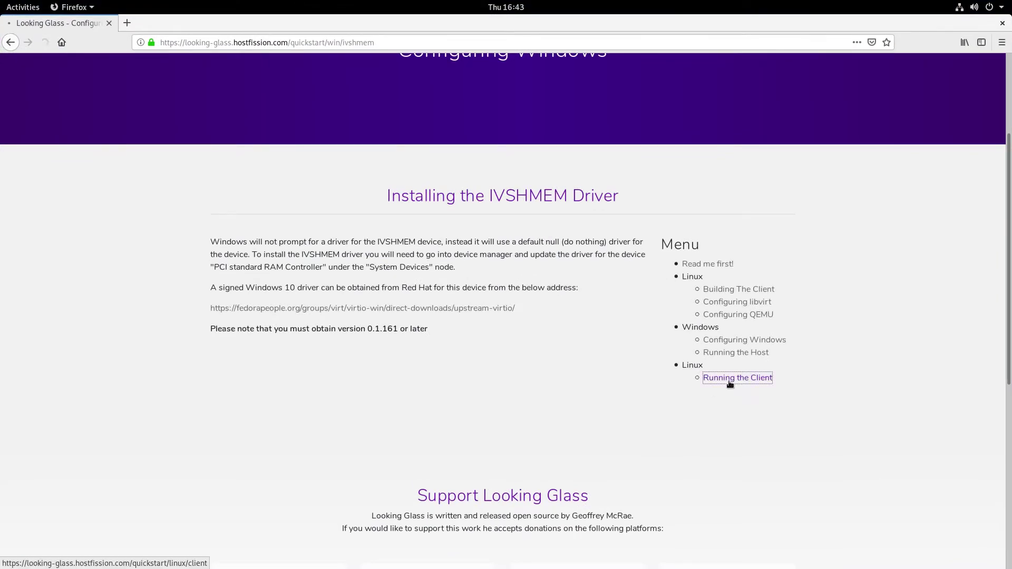
scroll(536, 432, "down", 5)
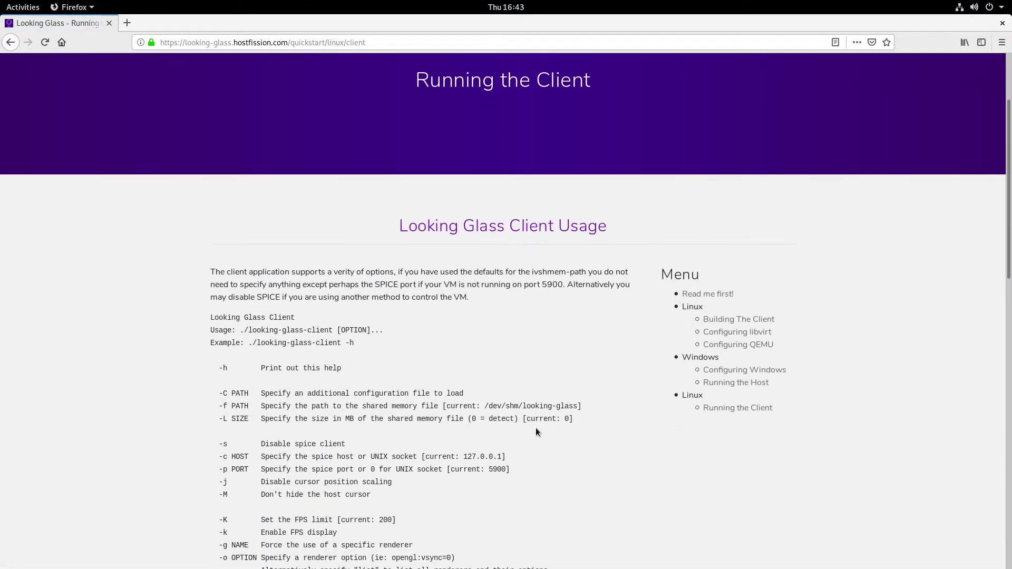
- Read through the rest of the Looking Glass client option list, down to the license information entry
scroll(536, 432, "down", 4)
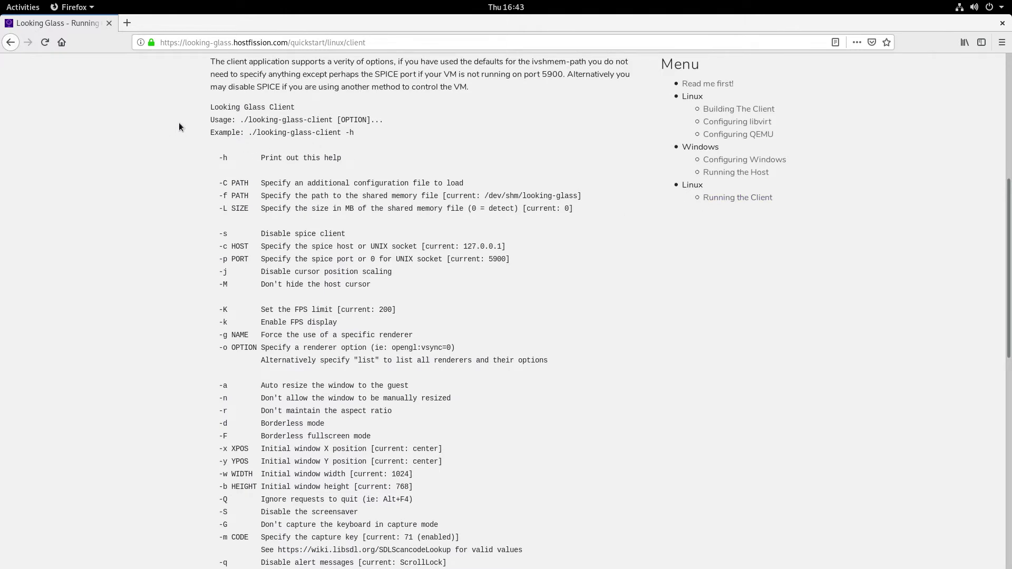
left_click_drag(179, 108, 422, 414)
scroll(427, 414, "down", 3)
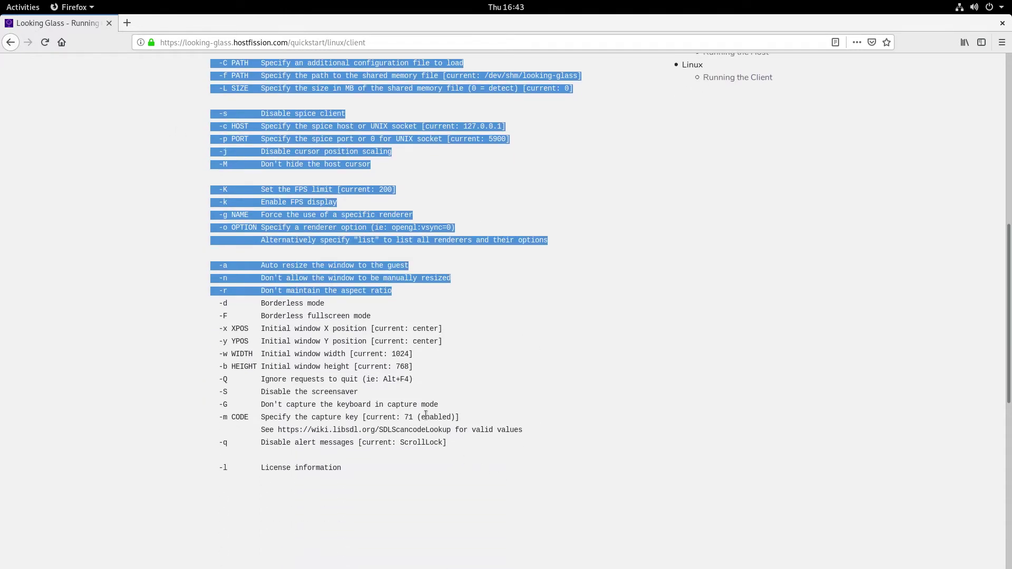
scroll(459, 321, "up", 12)
scroll(524, 428, "down", 15)
- Switch back to the terminal, add -s all to the pending ./looking-glass-client command and run it
key("super")
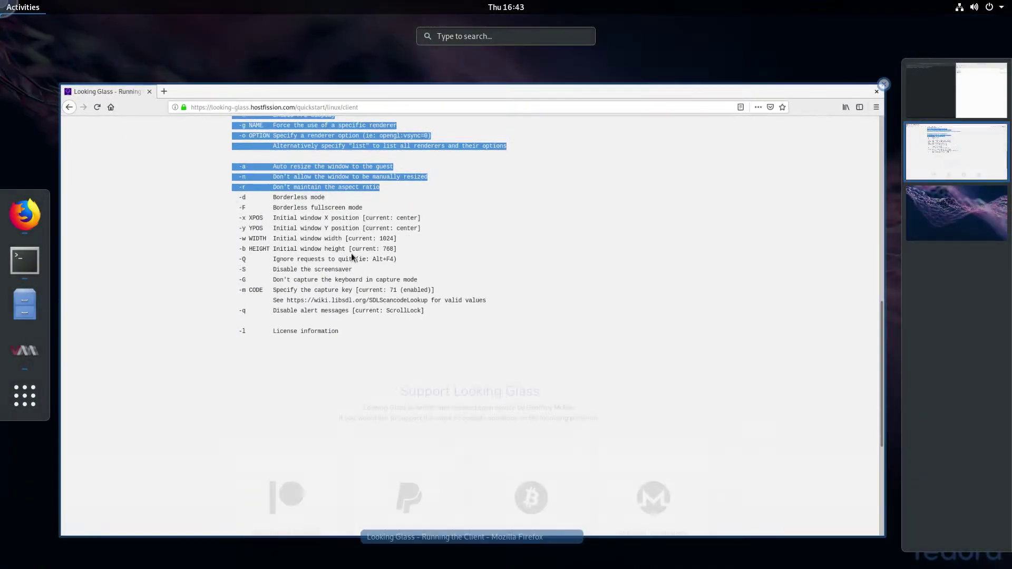
left_click(970, 100)
left_click(295, 280)
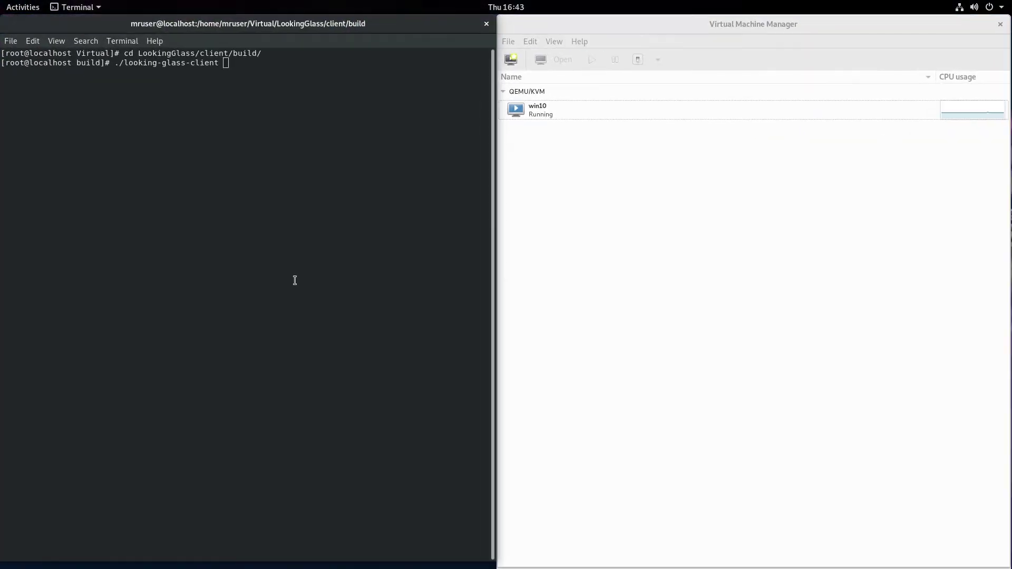
type("-s all")
key("Return")
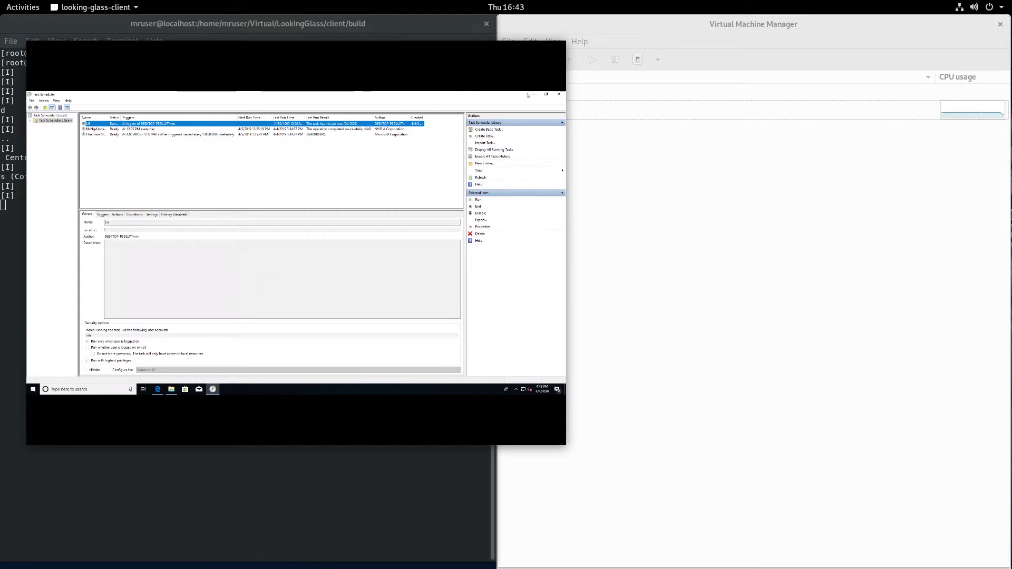
- In the Windows guest, close Task Scheduler, Microsoft Edge with all its tabs, and the Downloads folder window
left_click(562, 95)
left_click(562, 96)
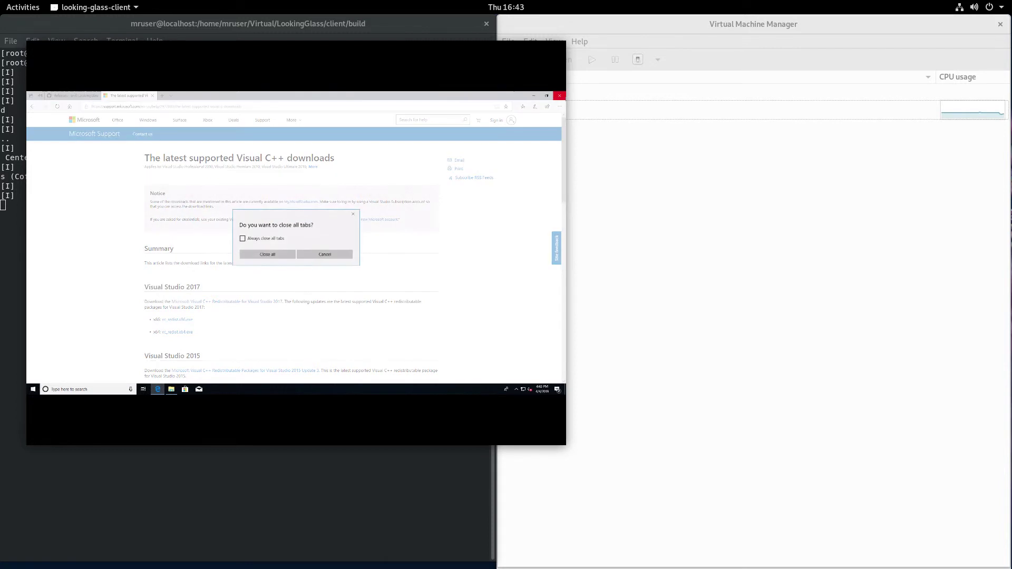
left_click(269, 255)
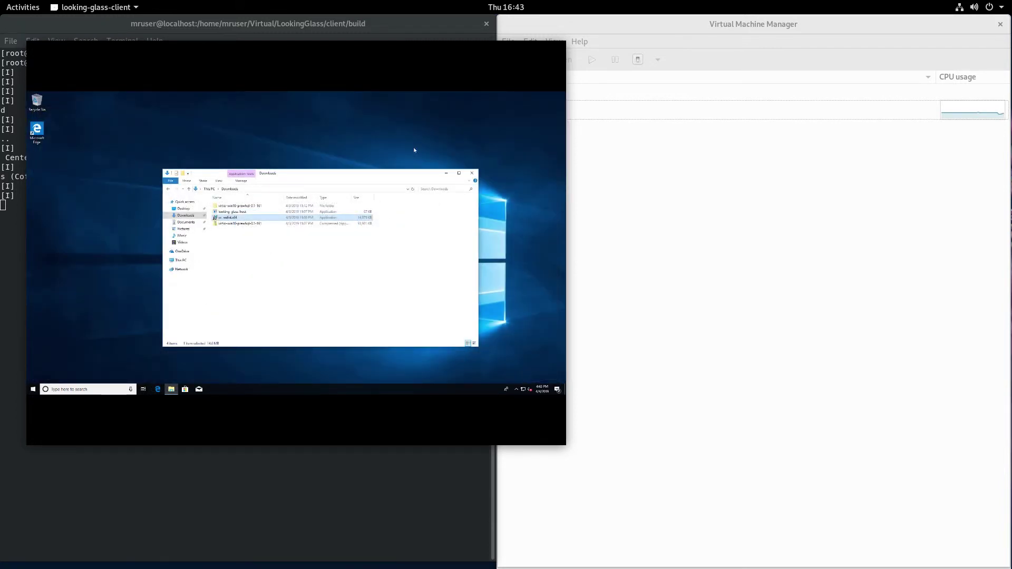
left_click(473, 174)
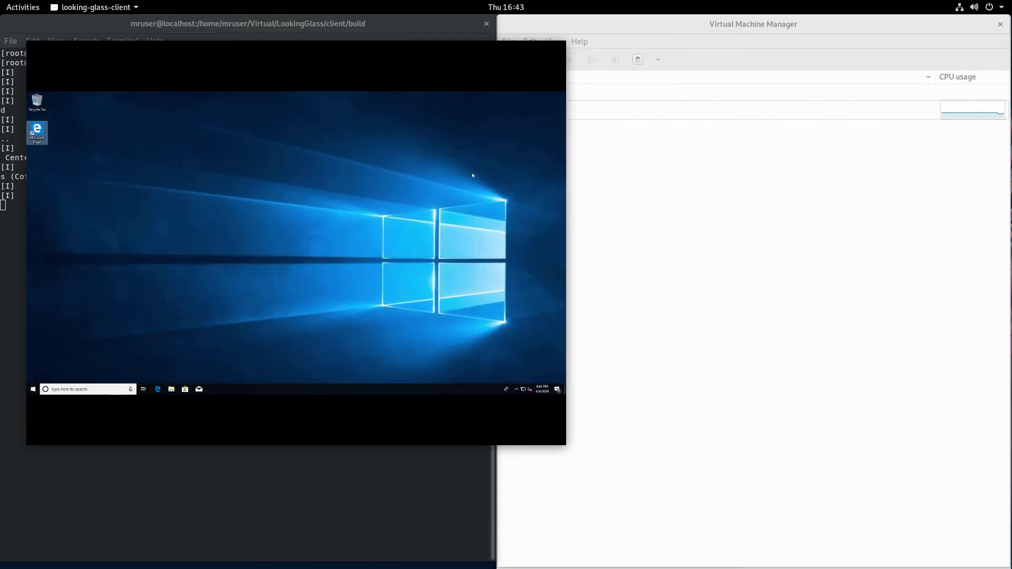
- Test the Windows guest's responsiveness in the client by opening and closing the Start menu, Microsoft Edge and File Explorer
left_click(31, 389)
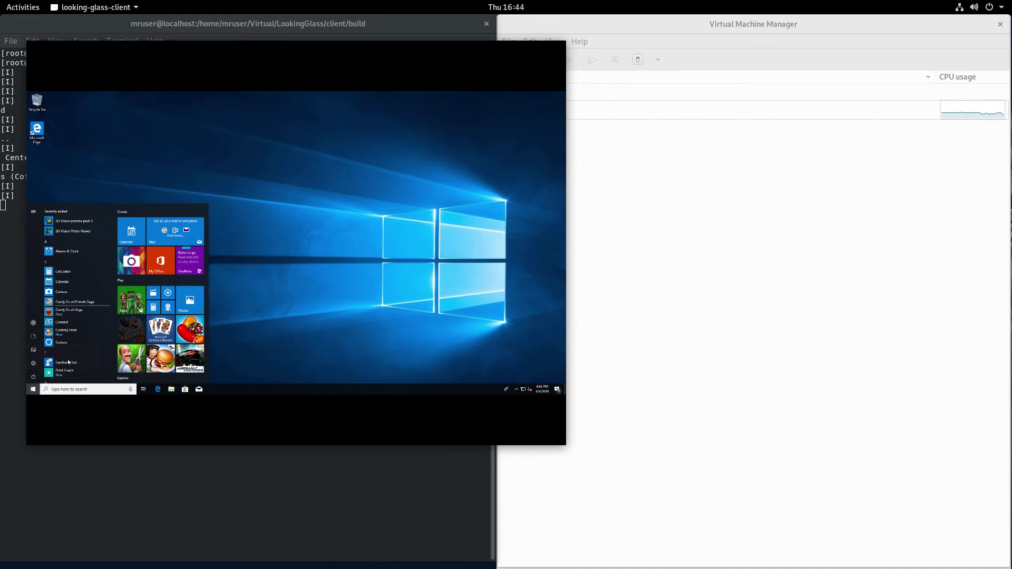
key("Escape")
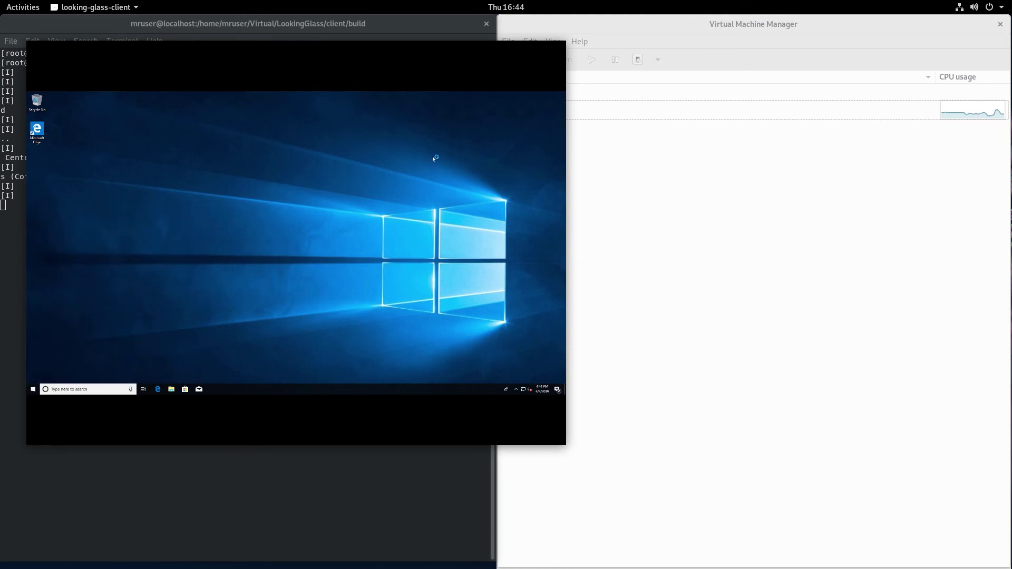
double_click(44, 127)
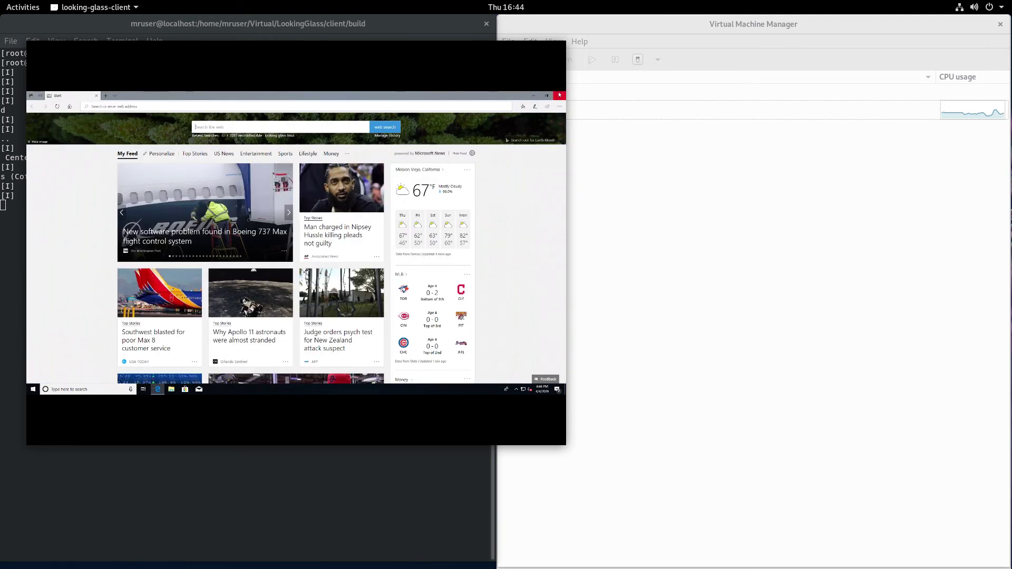
left_click(560, 95)
left_click(33, 389)
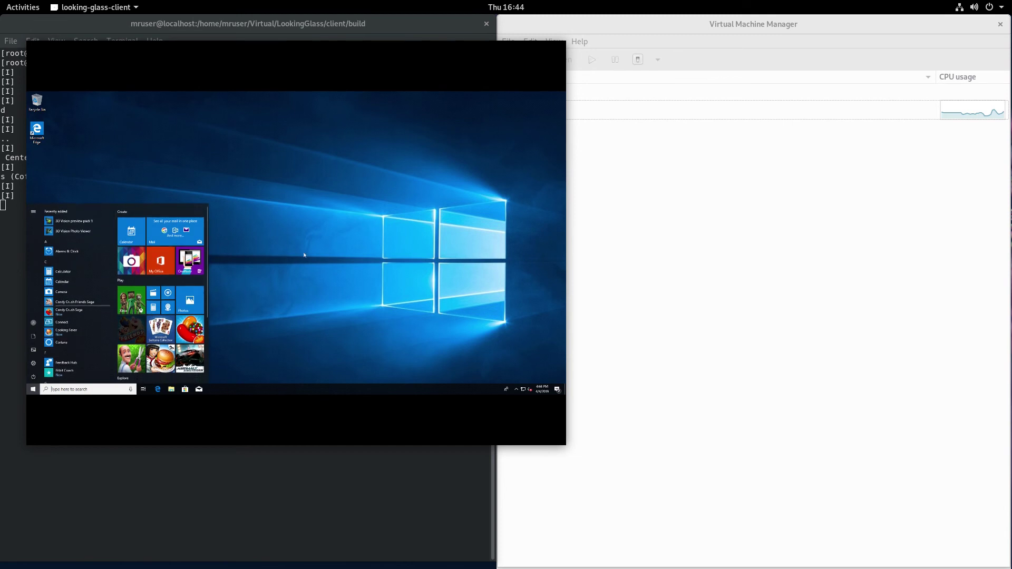
left_click(227, 377)
left_click(171, 389)
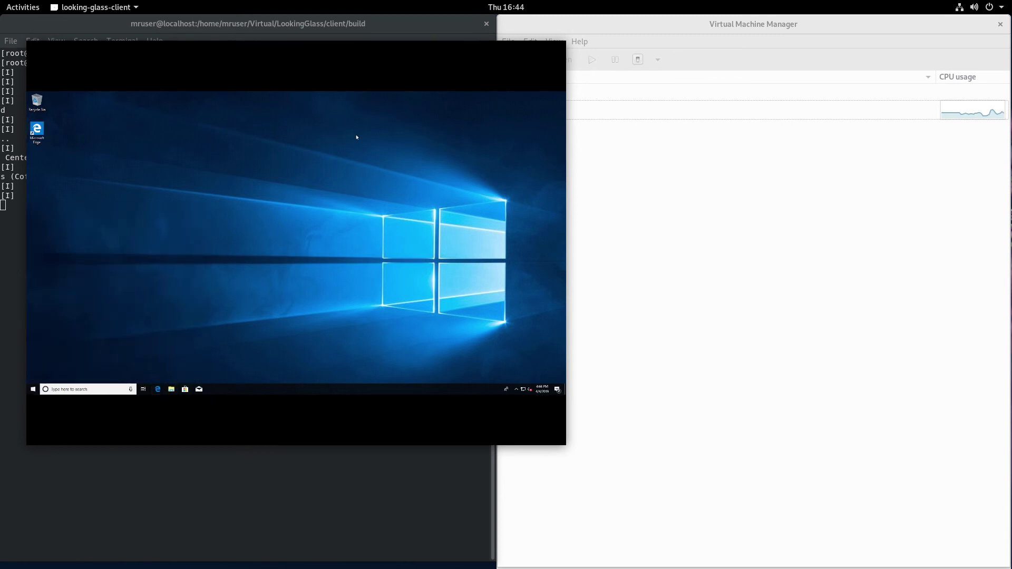
left_click(471, 172)
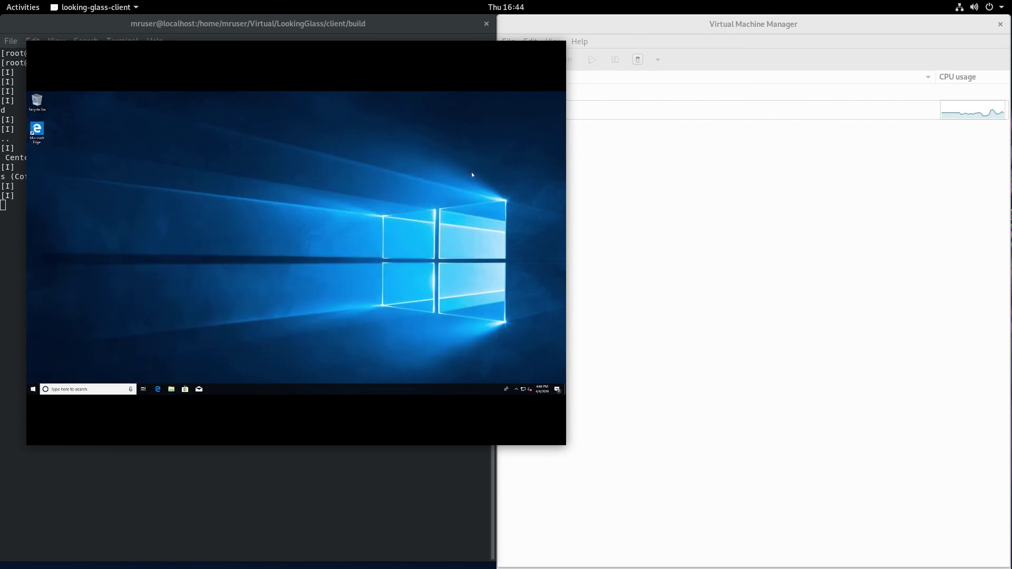